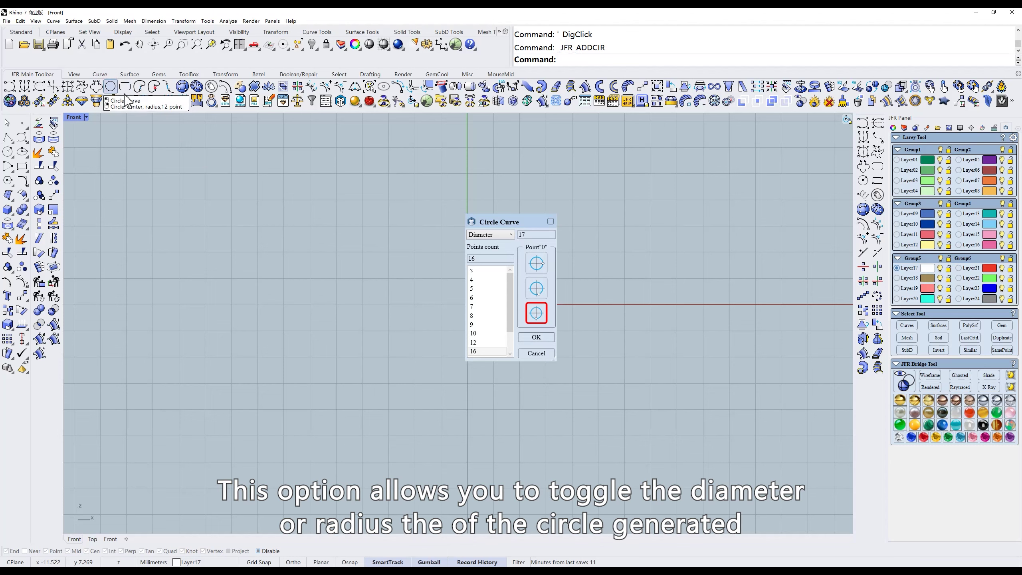
Create a circle curve with an 18 mm diameter and 16 control points, using the third Point "0" placement.
{"action": "left_click", "coordinate": [497, 236]}
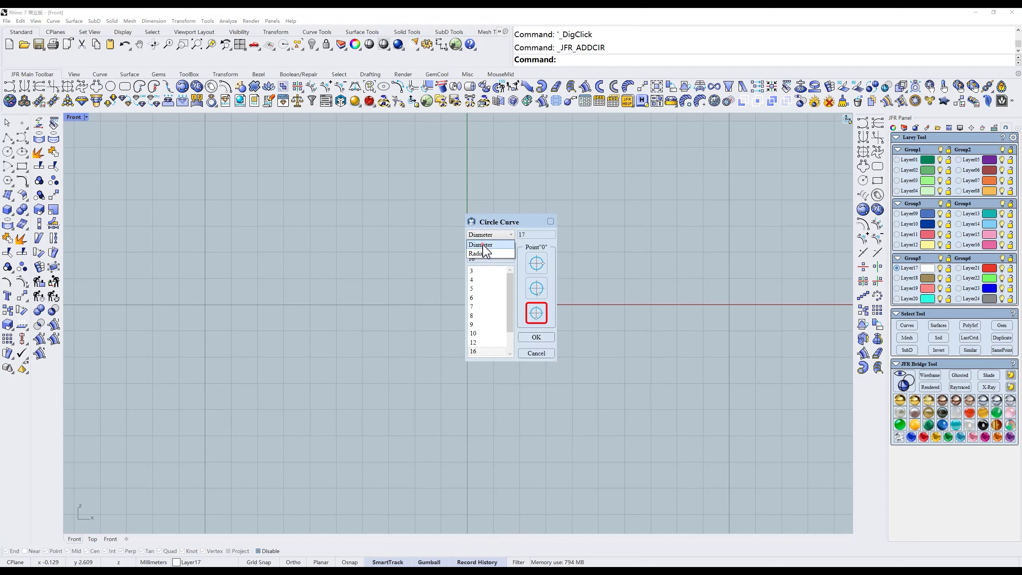
{"action": "left_click", "coordinate": [483, 244]}
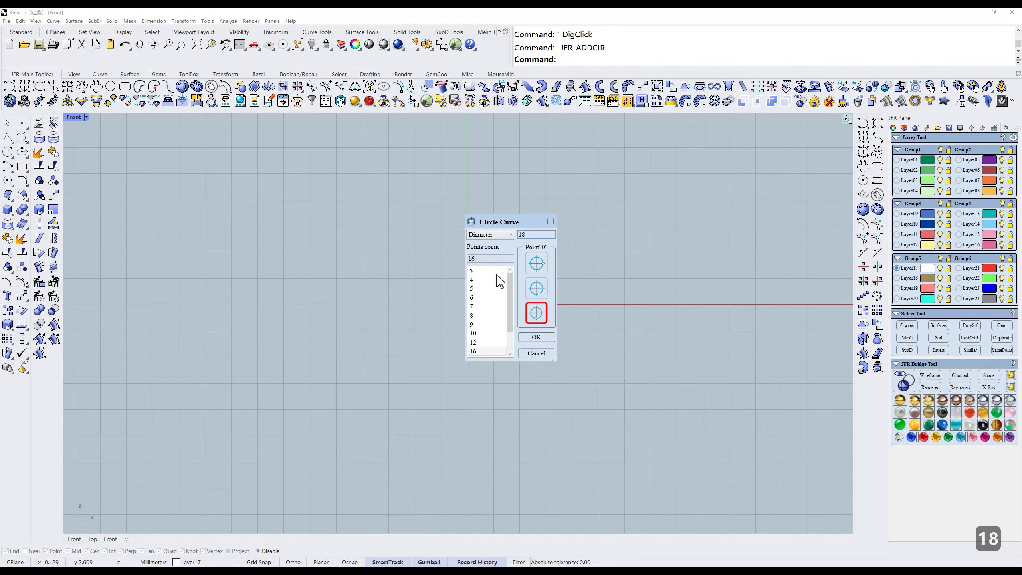
{"action": "left_click", "coordinate": [484, 299]}
{"action": "left_click", "coordinate": [485, 351]}
{"action": "scroll", "coordinate": [487, 331], "scroll_direction": "down", "scroll_amount": 1}
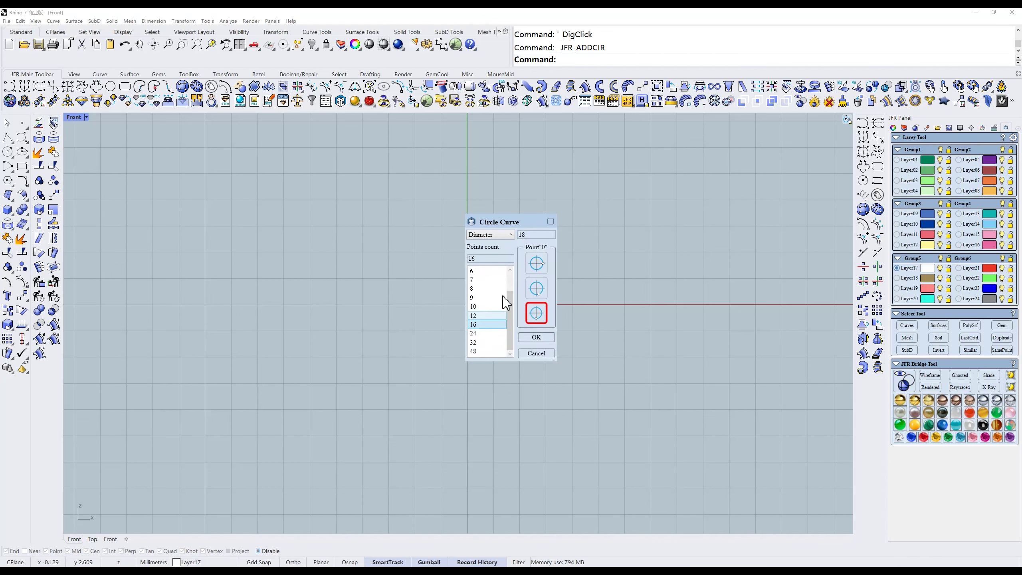
{"action": "left_click", "coordinate": [538, 264]}
{"action": "left_click", "coordinate": [541, 290]}
{"action": "left_click", "coordinate": [540, 314]}
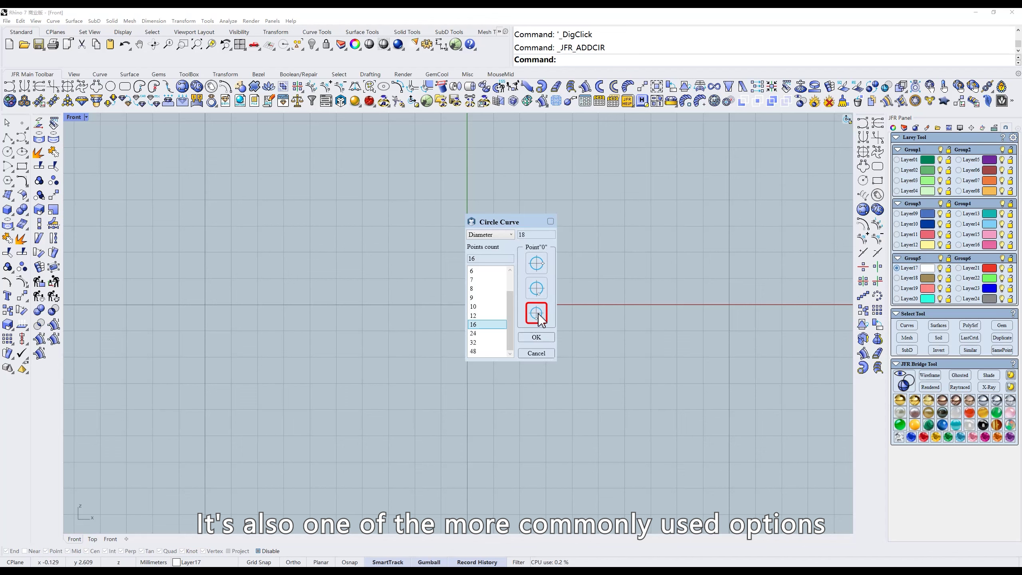
{"action": "left_click", "coordinate": [536, 338]}
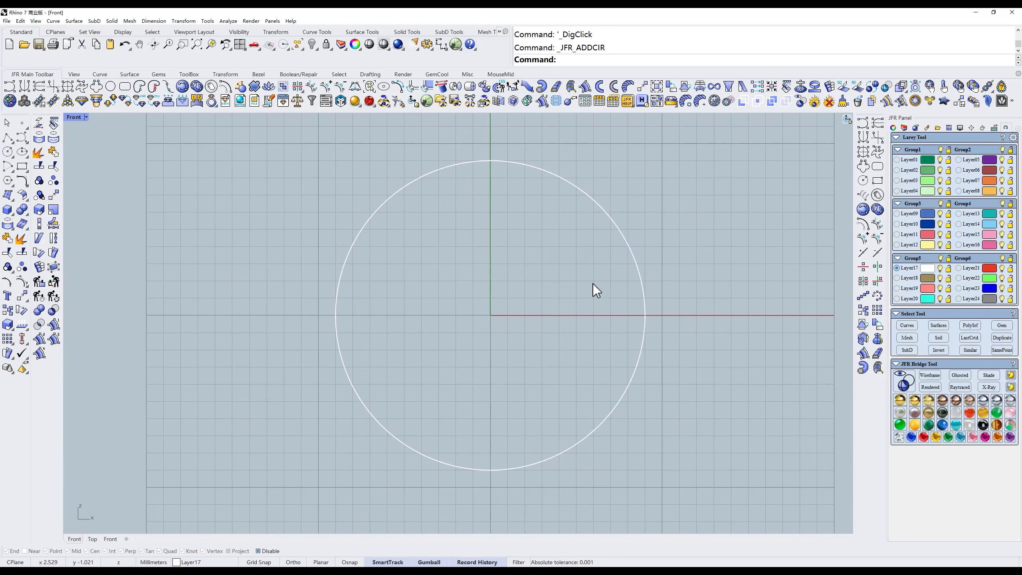
Check the circle's numbered control points and delete the circle.
{"action": "left_click", "coordinate": [312, 86]}
{"action": "left_click_drag", "start_coordinate": [472, 437], "coordinate": [512, 500]}
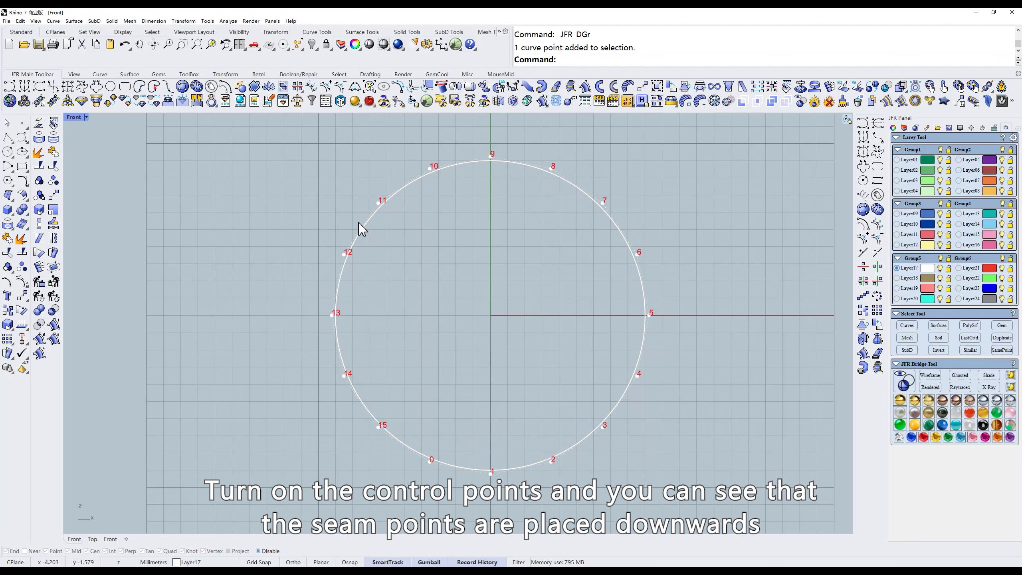
{"action": "right_click", "coordinate": [312, 89]}
{"action": "left_click_drag", "start_coordinate": [367, 255], "coordinate": [319, 224]}
{"action": "key", "text": "Delete"}
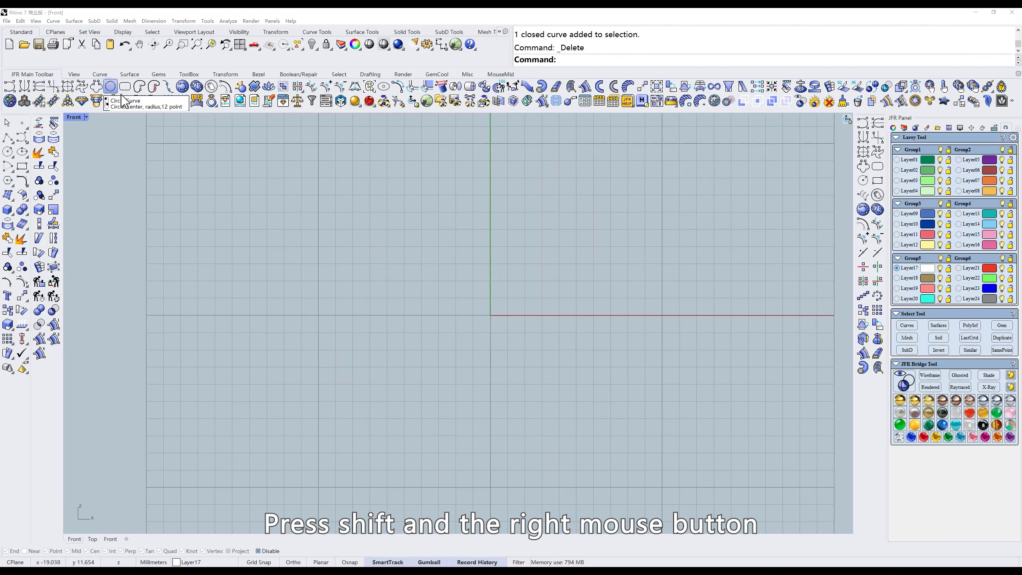
Examine the Circle Curve tool's alternate command macro in the button editor and leave it unsaved.
{"action": "right_click", "coordinate": [110, 86], "text": "shift"}
{"action": "left_click", "coordinate": [564, 374]}
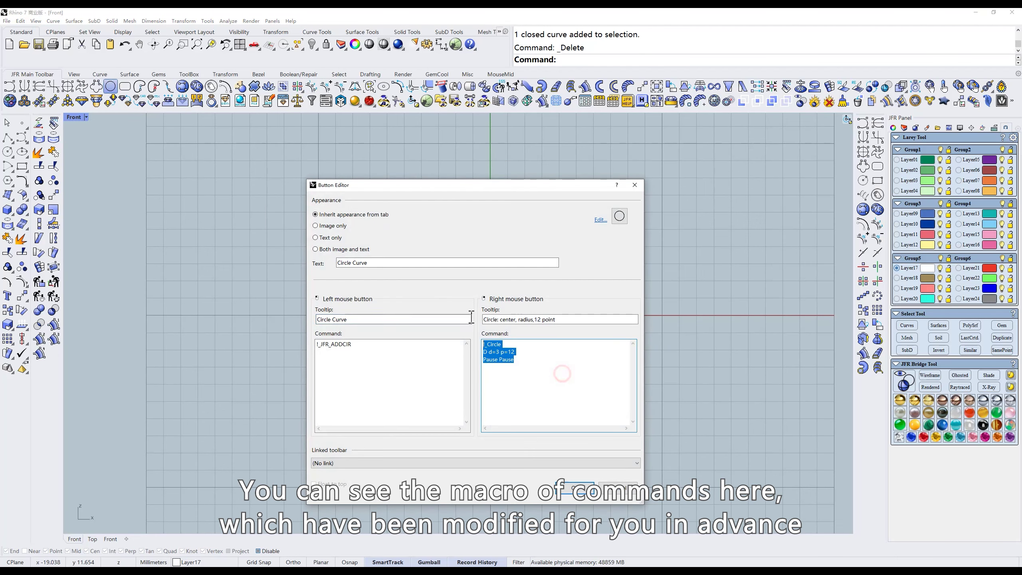
{"action": "left_click", "coordinate": [586, 394]}
{"action": "left_click", "coordinate": [618, 488]}
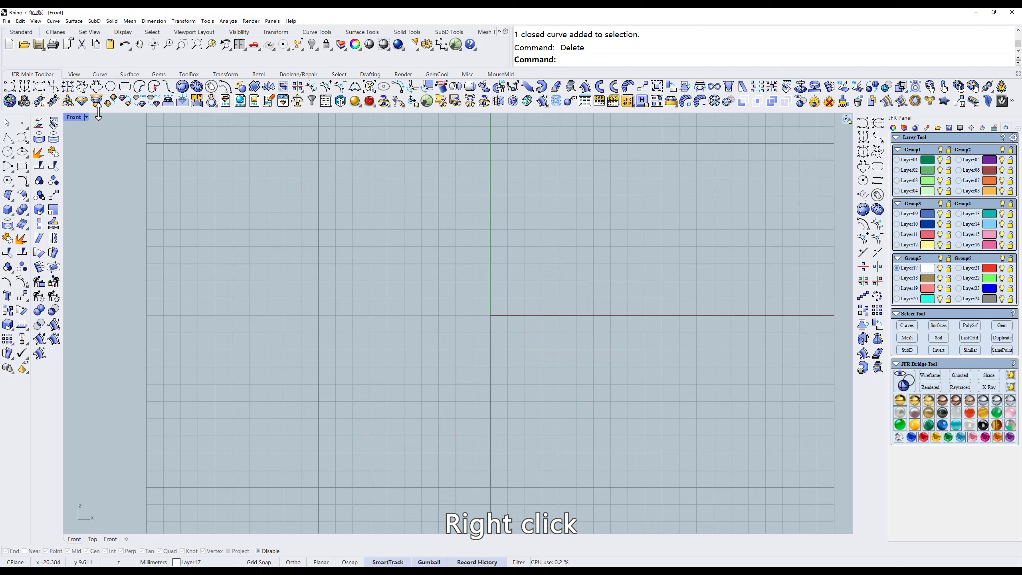
Draw two 12-point circles above the horizontal axis, one about 4.4 mm in diameter right of the vertical axis and a slightly smaller one left.
{"action": "right_click", "coordinate": [110, 87]}
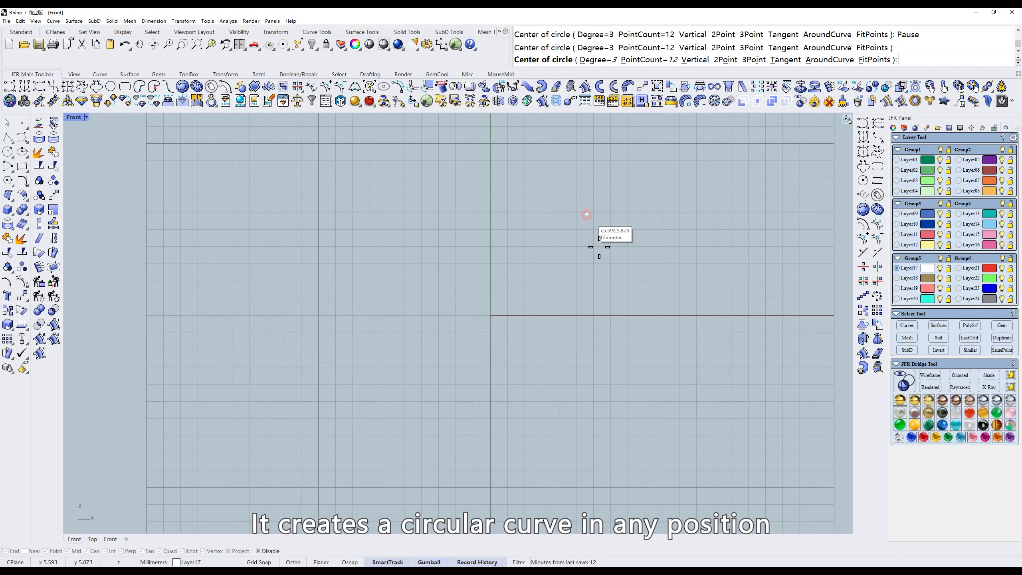
{"action": "left_click", "coordinate": [586, 214]}
{"action": "left_click", "coordinate": [600, 249]}
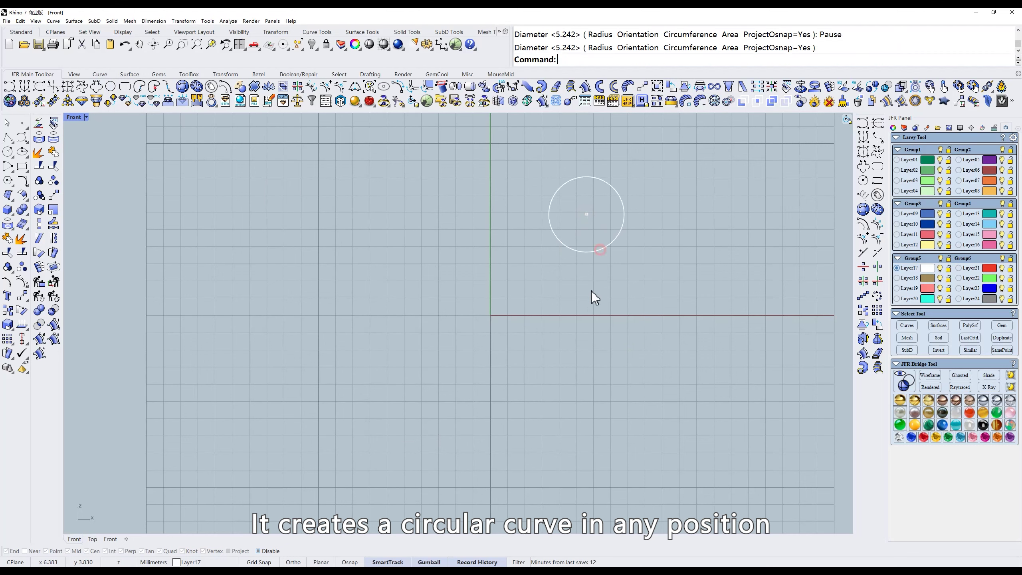
{"action": "right_click", "coordinate": [117, 86]}
{"action": "left_click", "coordinate": [393, 209]}
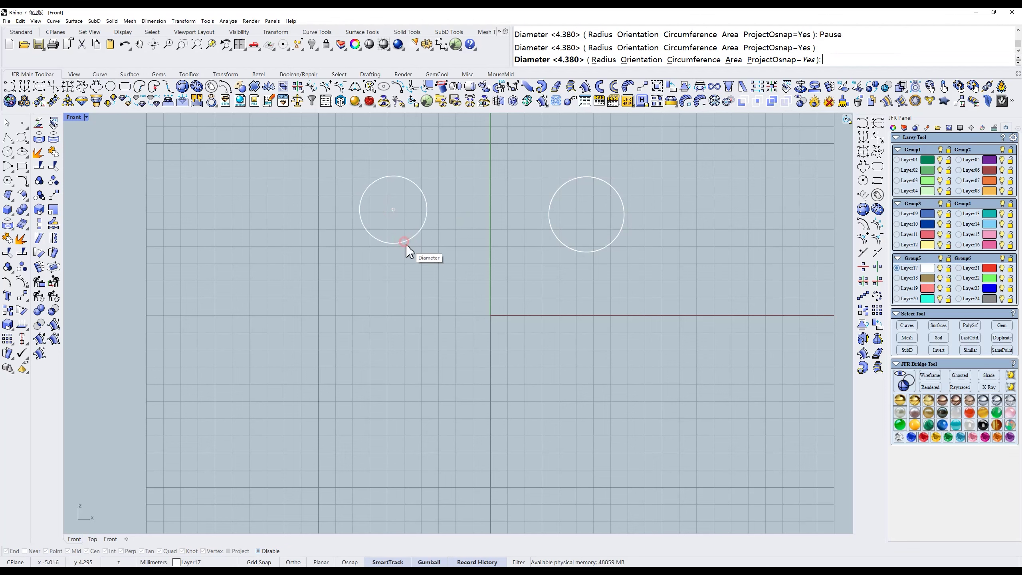
{"action": "left_click", "coordinate": [405, 244]}
Display the control points of both small circles and delete the circles.
{"action": "left_click_drag", "start_coordinate": [558, 256], "coordinate": [330, 151]}
{"action": "left_click", "coordinate": [325, 97]}
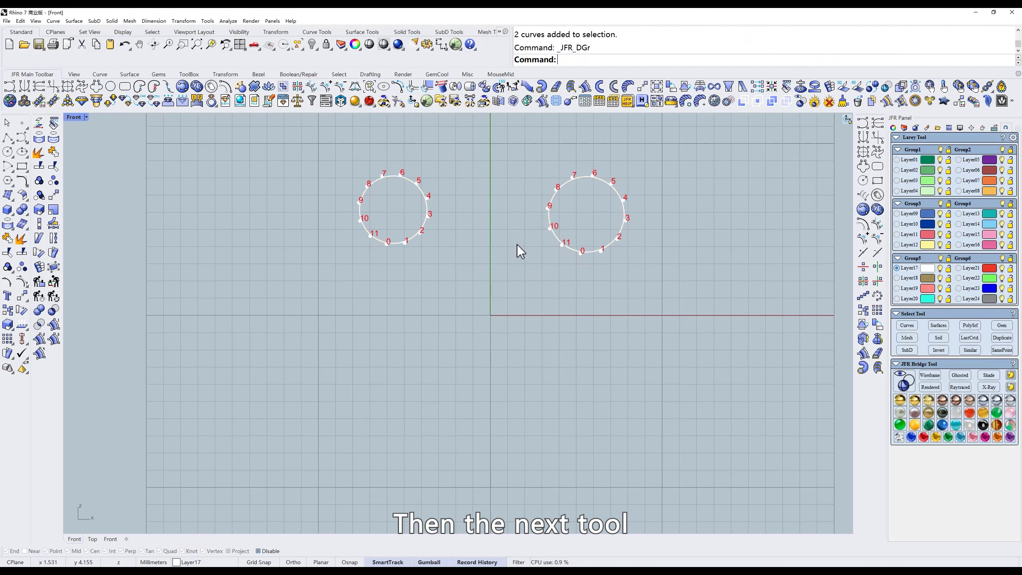
{"action": "key", "text": "Escape"}
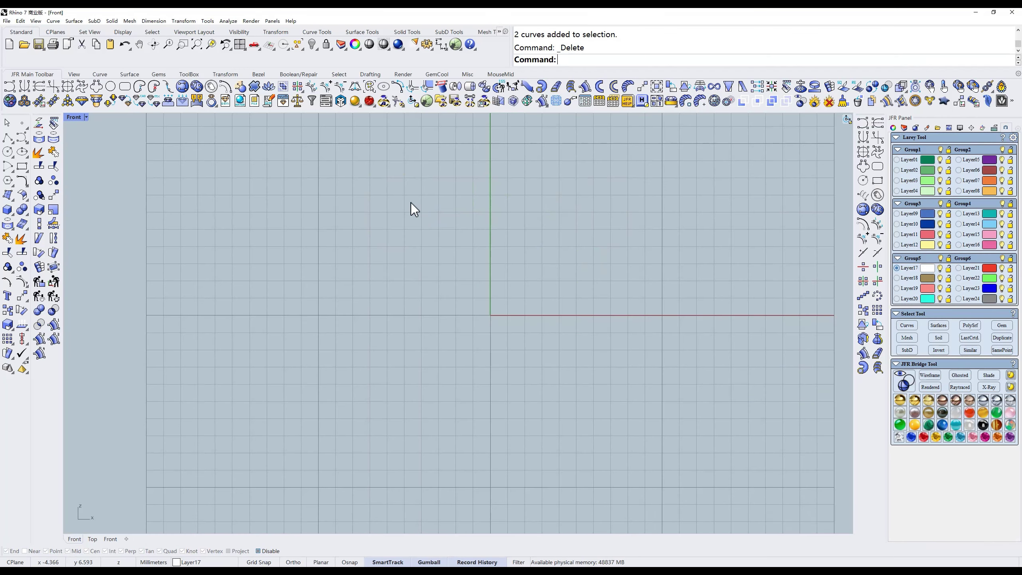
Create a rectangle curve centred at the origin (0) with a width of 2 mm and a height of 1 mm.
{"action": "left_click", "coordinate": [125, 87]}
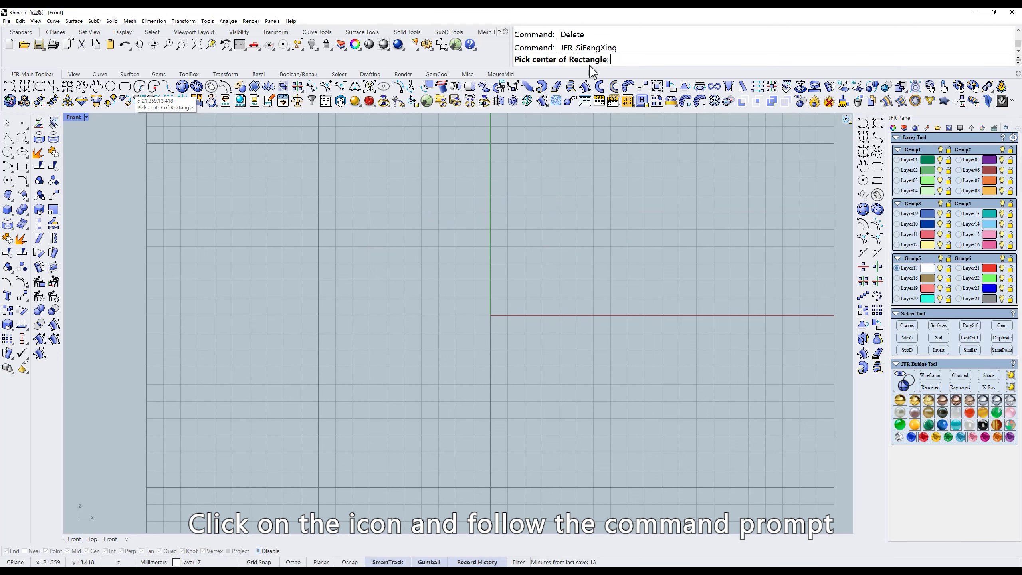
{"action": "scroll", "coordinate": [499, 279], "scroll_direction": "up", "scroll_amount": 1}
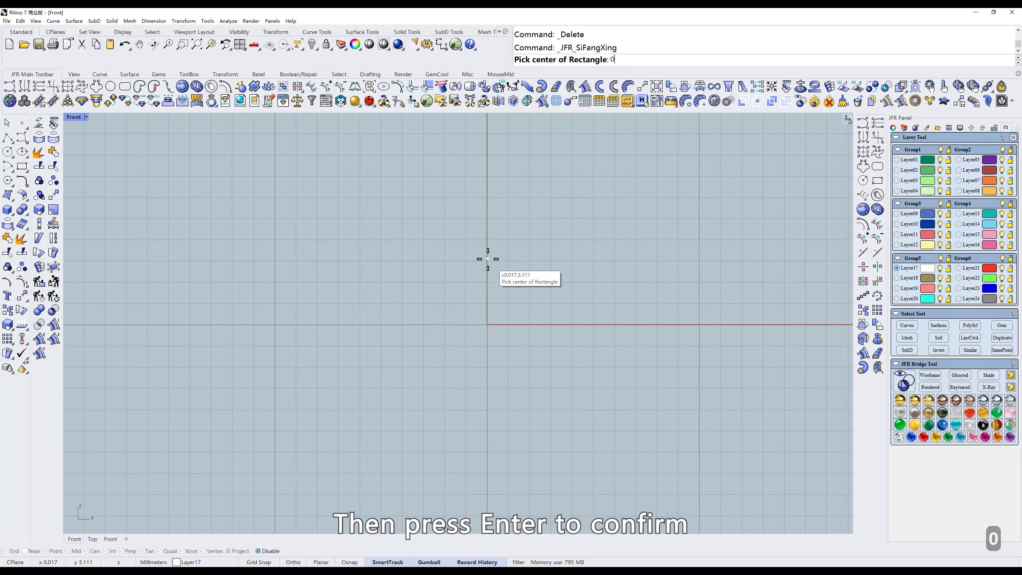
{"action": "key", "text": "Return"}
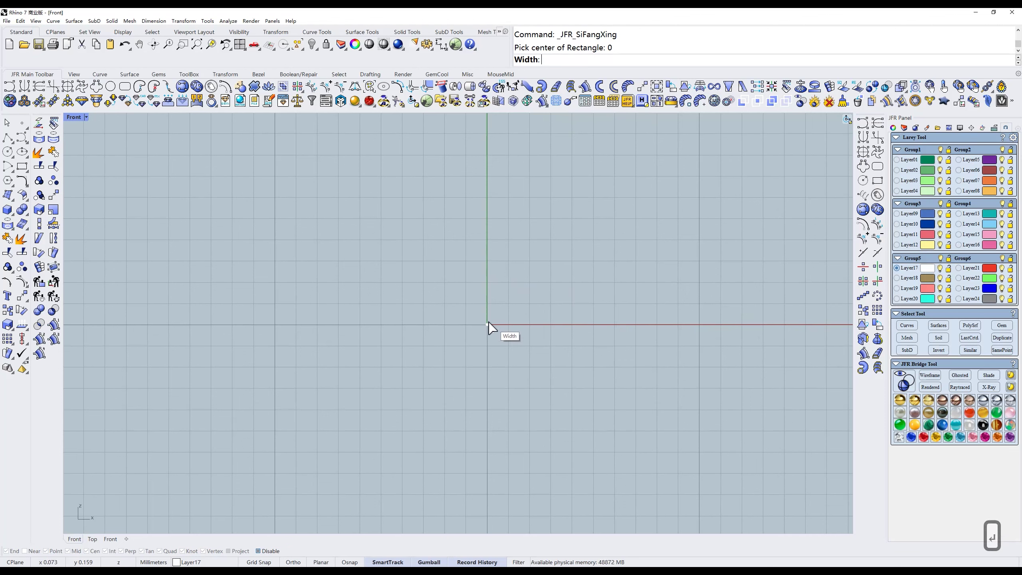
{"action": "type", "text": "2"}
{"action": "key", "text": "Return"}
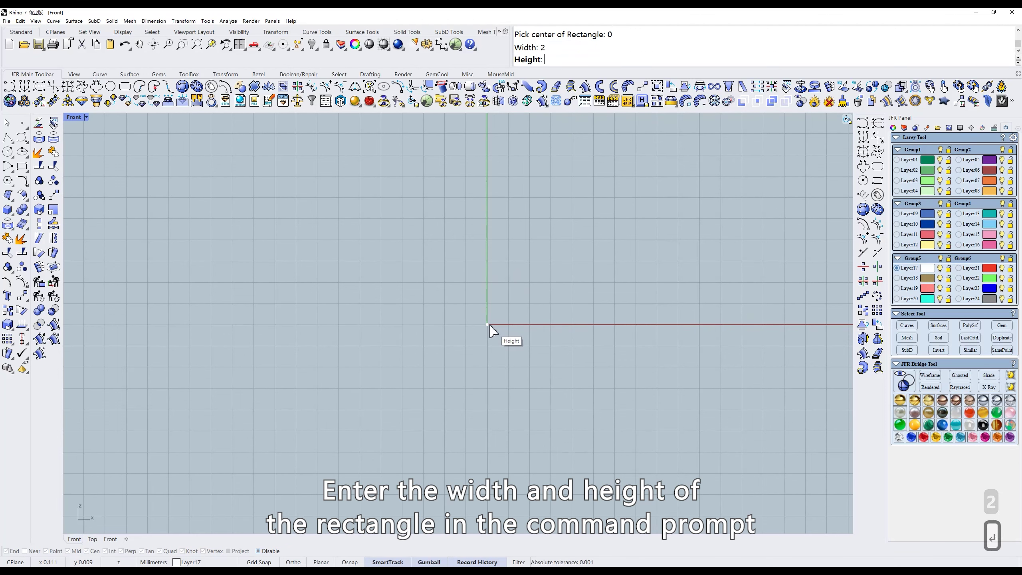
{"action": "type", "text": "1"}
{"action": "key", "text": "Return"}
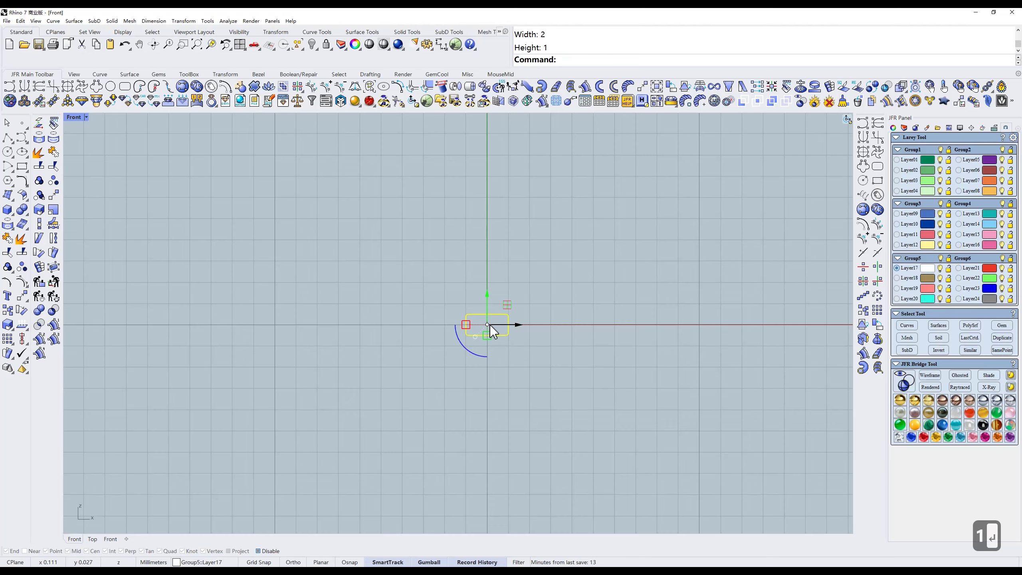
Turn on the numbered control points of the rectangle curve.
{"action": "left_click", "coordinate": [572, 313]}
{"action": "left_click_drag", "start_coordinate": [571, 311], "coordinate": [451, 303]}
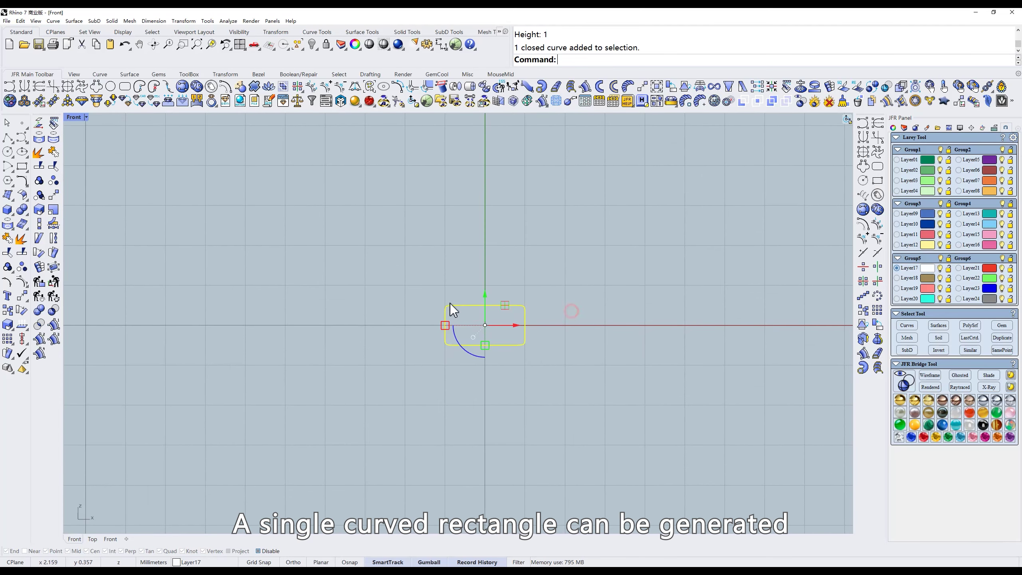
{"action": "left_click", "coordinate": [311, 86]}
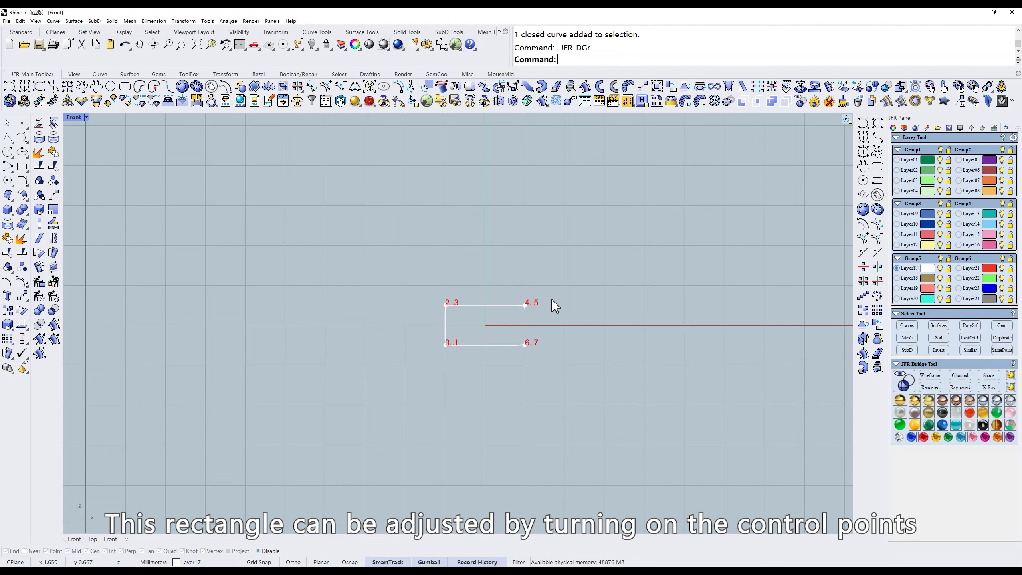
Reshape the rectangle's upper edge into a symmetric two-humped profile by adding mirrored points and a central dip with the curve drawing tool.
{"action": "left_click", "coordinate": [25, 86]}
{"action": "left_click", "coordinate": [475, 305]}
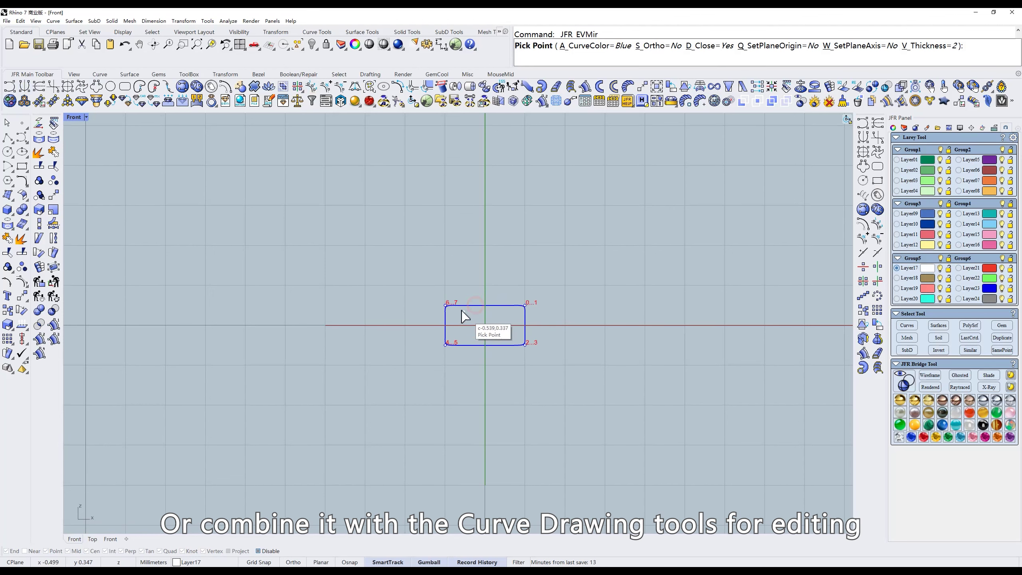
{"action": "left_click", "coordinate": [462, 286]}
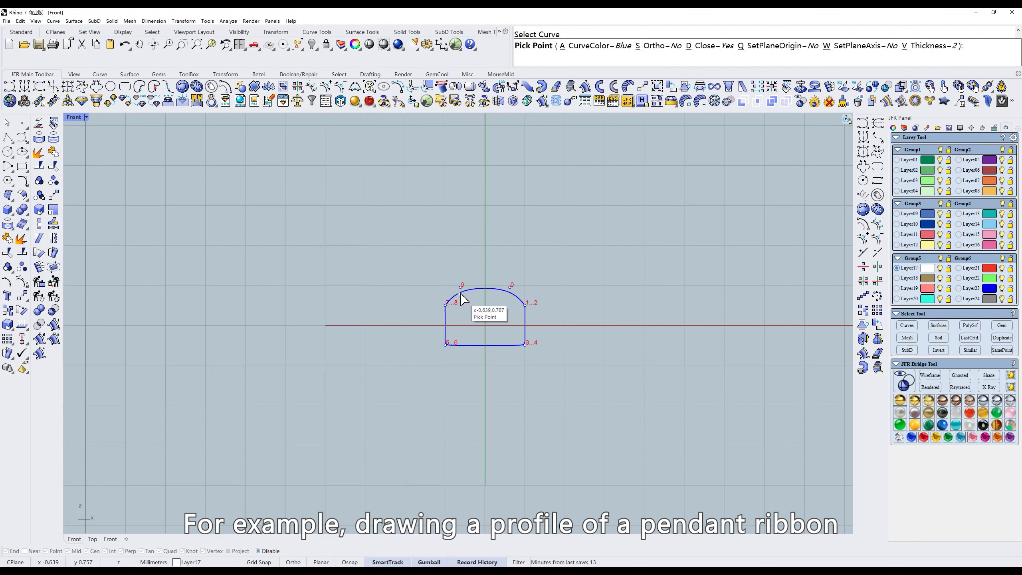
{"action": "left_click", "coordinate": [481, 305]}
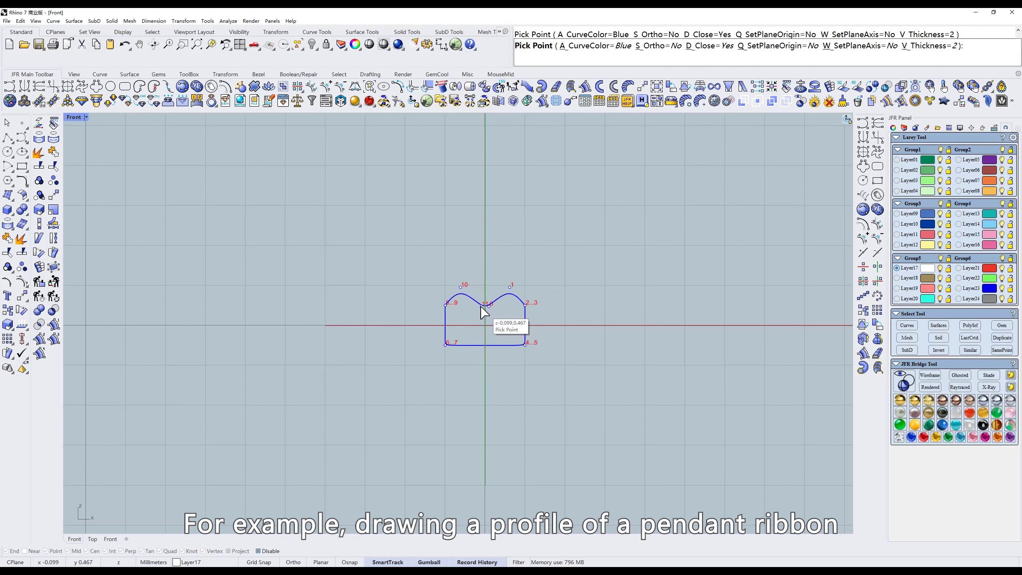
{"action": "right_click", "coordinate": [501, 288]}
{"action": "key", "text": "Escape"}
Delete the humped profile and create a 2 mm wide, 1 mm high rectangle curve centred above and to the right of the origin.
{"action": "left_click_drag", "start_coordinate": [577, 271], "coordinate": [400, 360]}
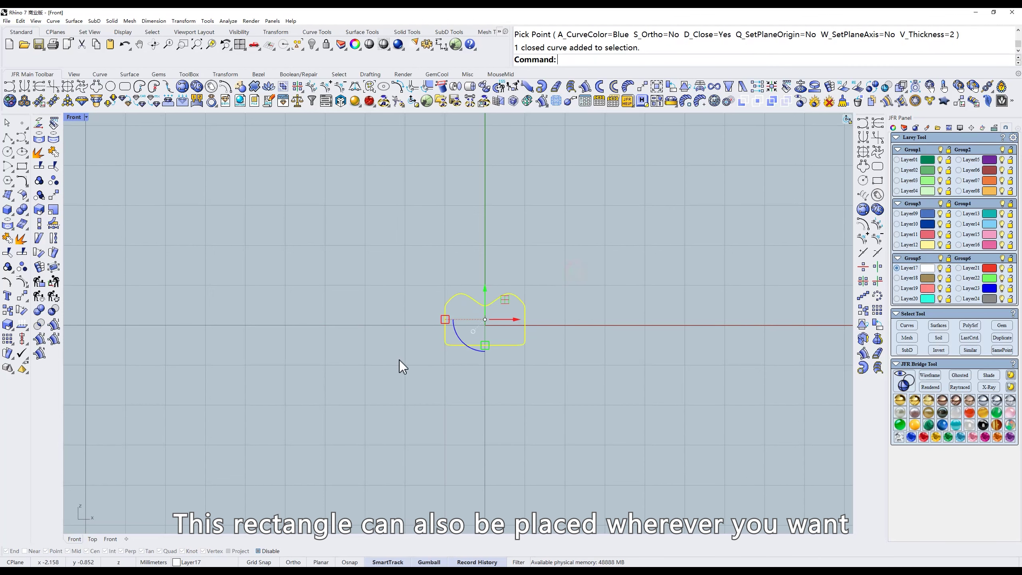
{"action": "key", "text": "Delete"}
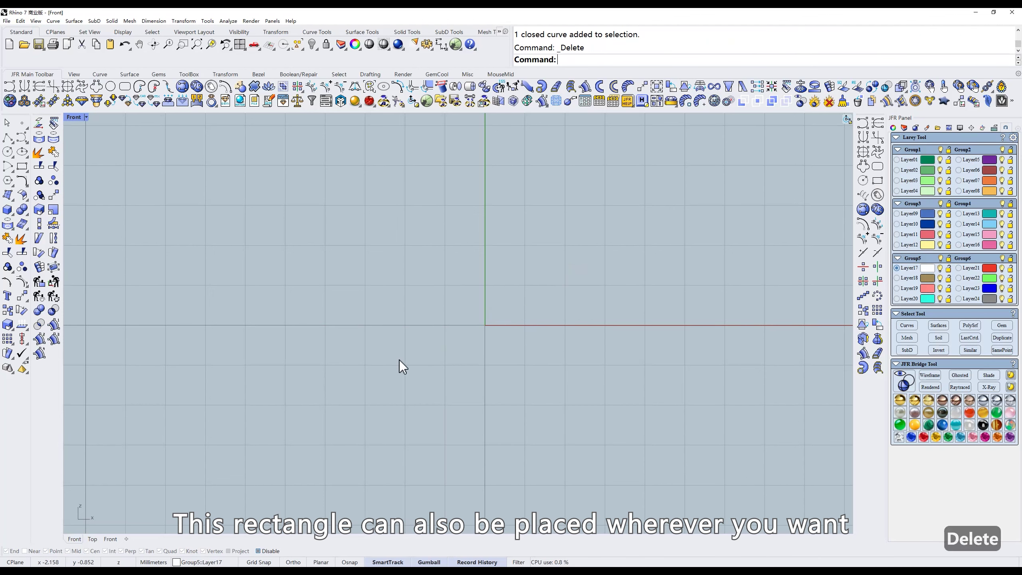
{"action": "left_click", "coordinate": [130, 89]}
{"action": "left_click", "coordinate": [564, 238]}
{"action": "type", "text": "2"}
{"action": "key", "text": "Return"}
{"action": "type", "text": "1"}
{"action": "key", "text": "Return"}
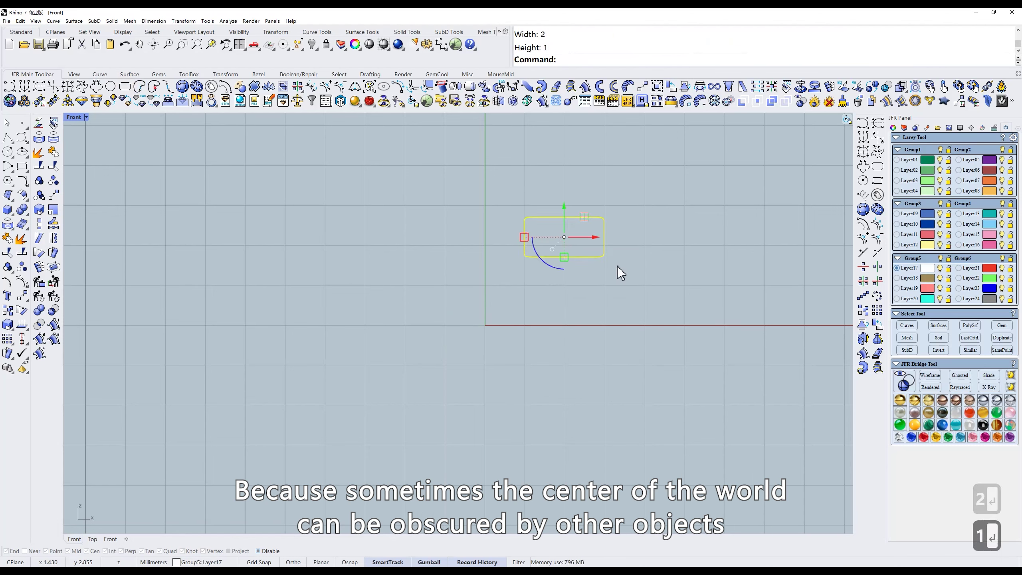
Delete the rectangle and draw an open hook-shaped curve with eight control points around the origin.
{"action": "left_click_drag", "start_coordinate": [646, 283], "coordinate": [551, 218]}
{"action": "key", "text": "Delete"}
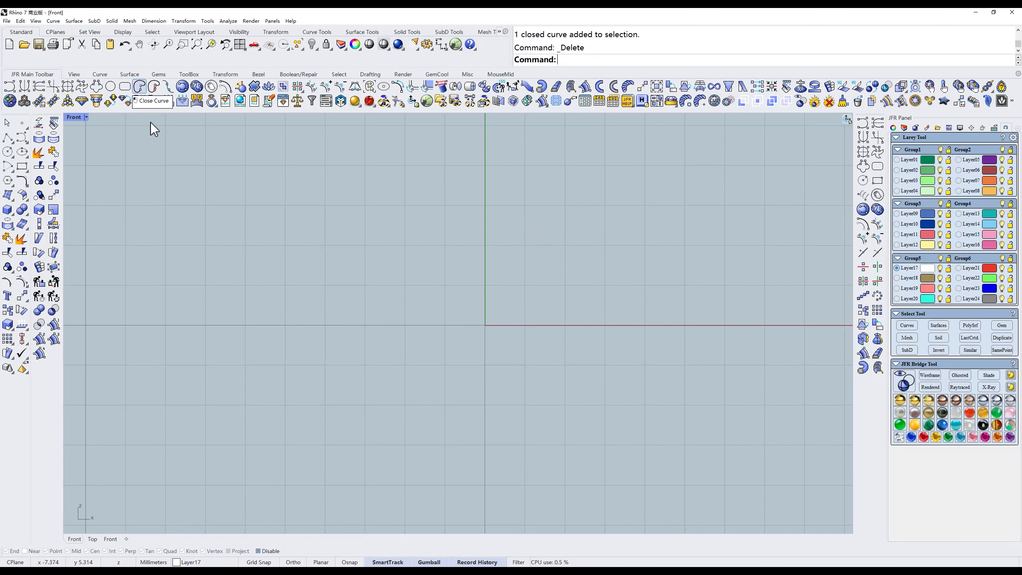
{"action": "left_click", "coordinate": [9, 87]}
{"action": "left_click", "coordinate": [454, 206]}
{"action": "left_click", "coordinate": [539, 202]}
{"action": "left_click", "coordinate": [603, 253]}
{"action": "left_click", "coordinate": [586, 350]}
{"action": "left_click", "coordinate": [451, 352]}
{"action": "left_click", "coordinate": [477, 319]}
{"action": "left_click", "coordinate": [475, 254]}
{"action": "left_click", "coordinate": [416, 260]}
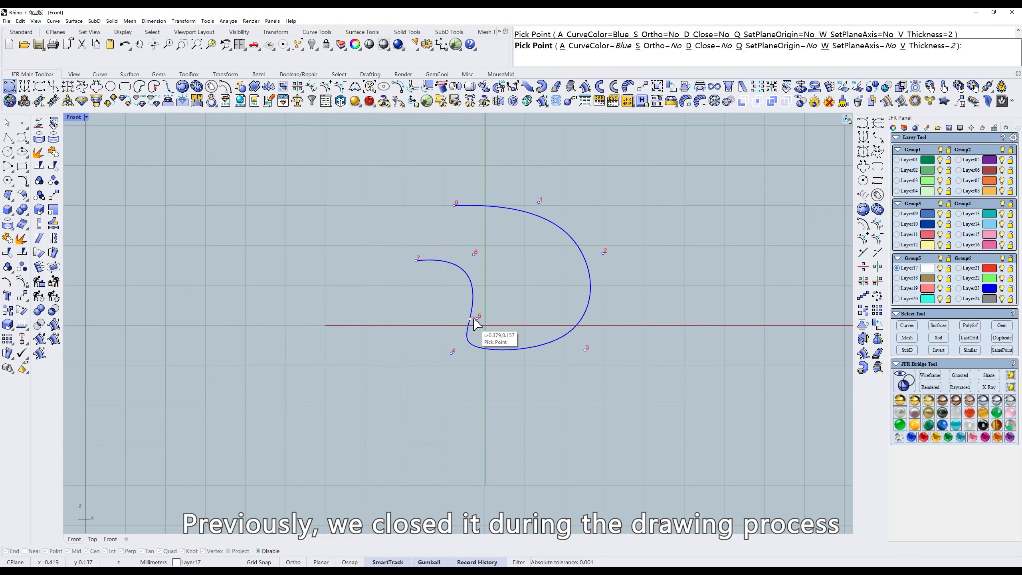
{"action": "key", "text": "Return"}
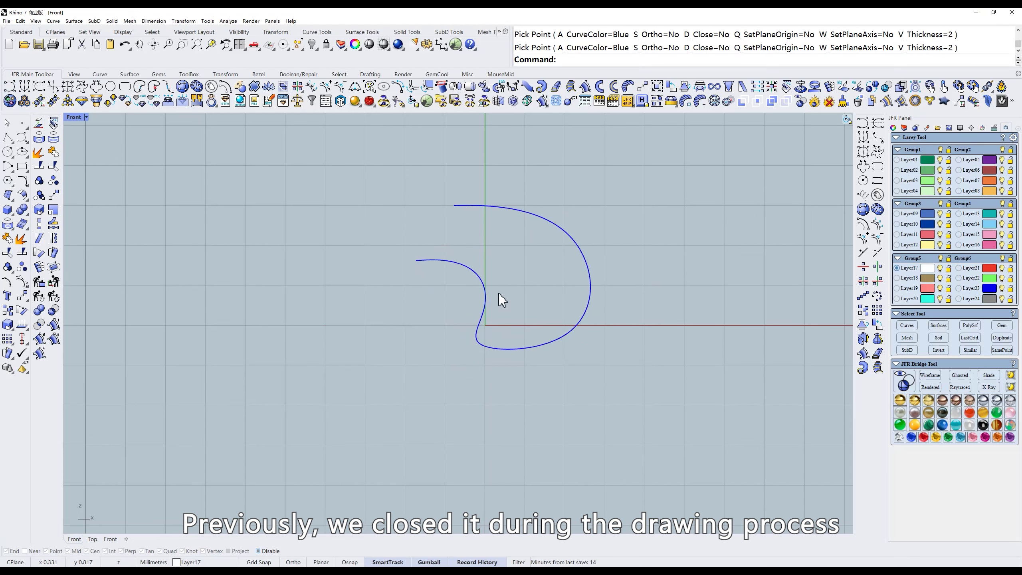
Close the open hook-shaped curve with the Close Curve tool.
{"action": "left_click", "coordinate": [140, 86]}
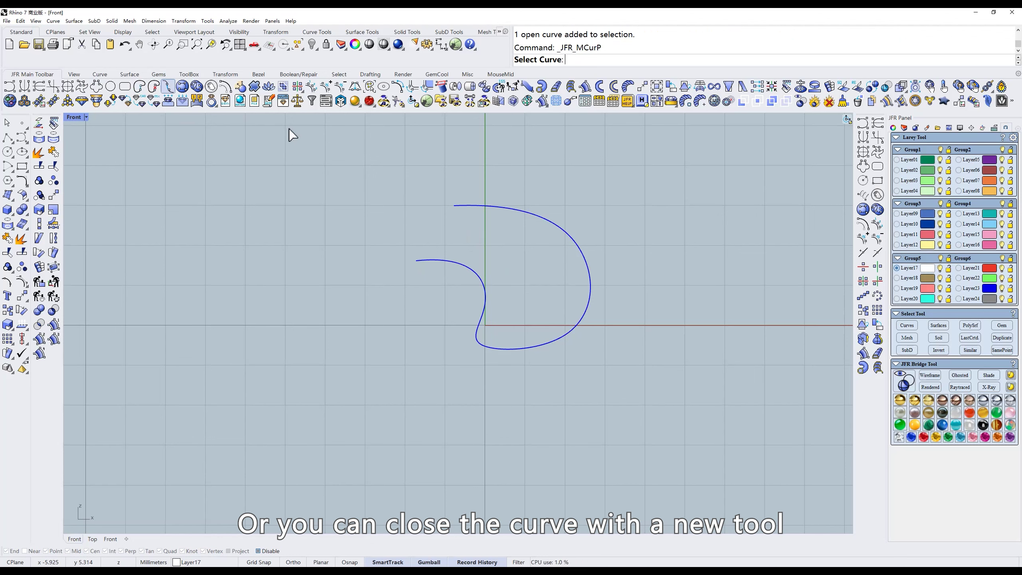
{"action": "left_click", "coordinate": [474, 204]}
{"action": "key", "text": "Return"}
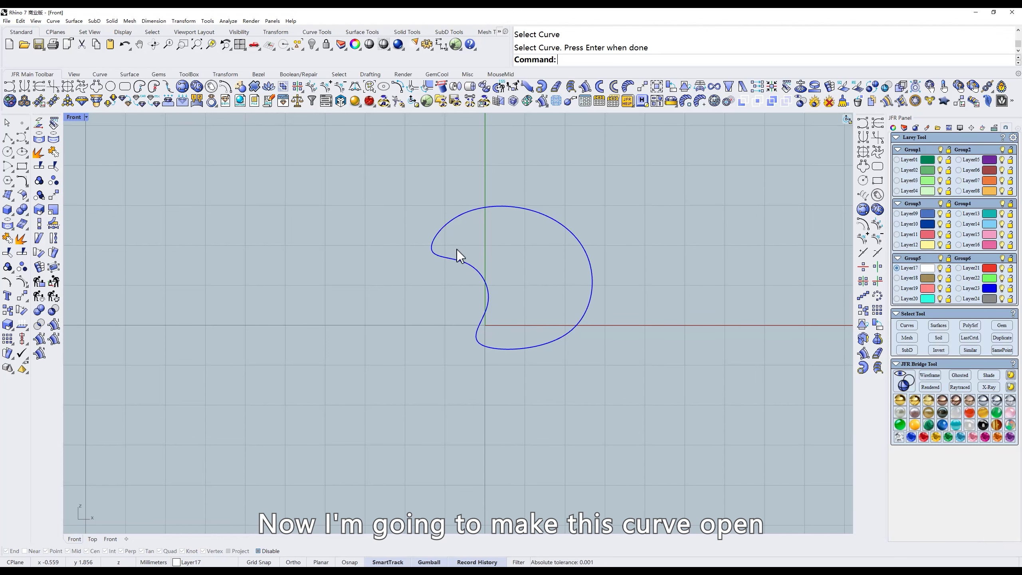
Show the closed curve's control points and open it between the two points at its upper right with the Open Curve tool.
{"action": "left_click", "coordinate": [154, 99]}
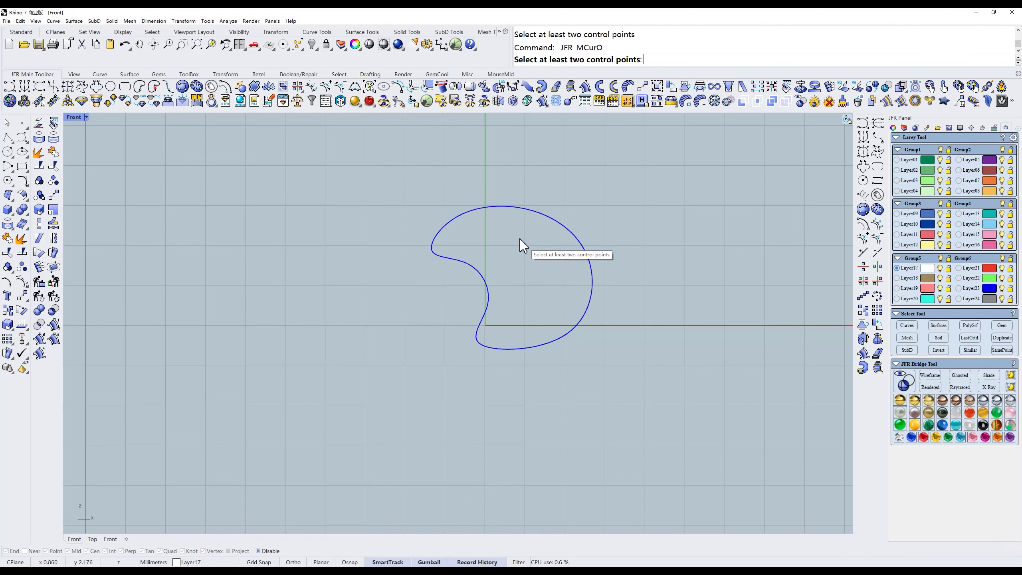
{"action": "key", "text": "space"}
{"action": "left_click", "coordinate": [580, 233]}
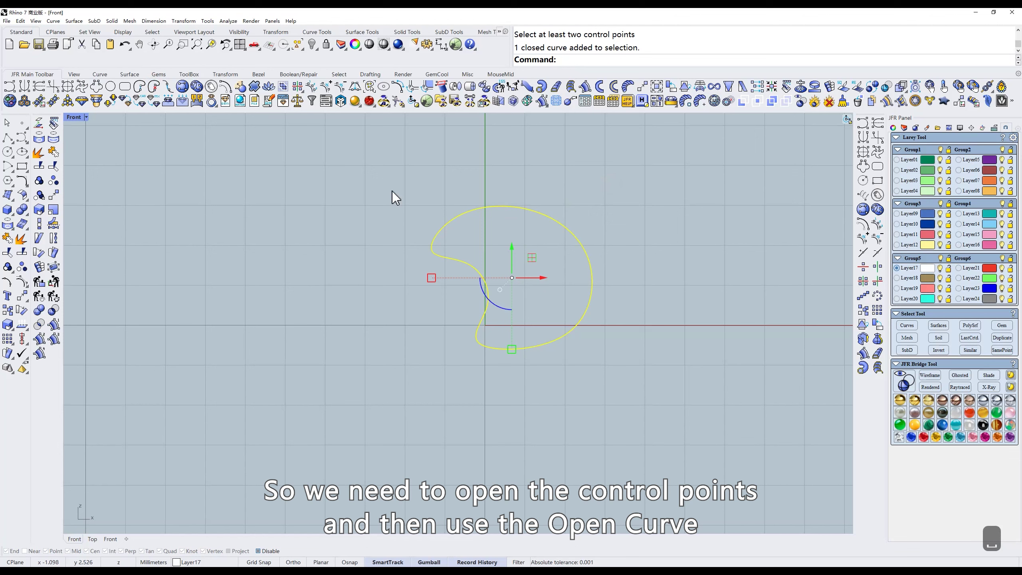
{"action": "left_click", "coordinate": [309, 87]}
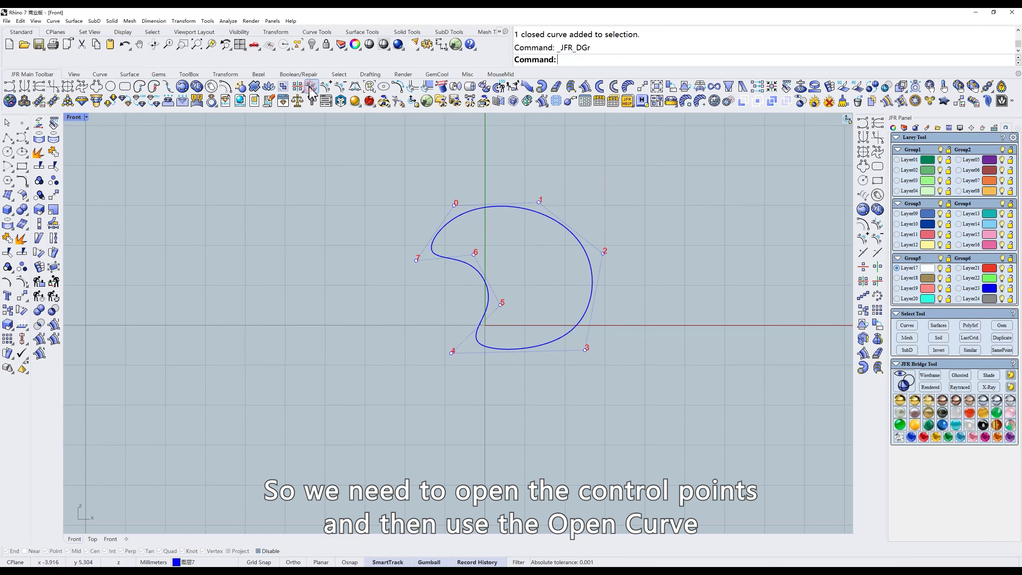
{"action": "left_click", "coordinate": [155, 86]}
{"action": "left_click_drag", "start_coordinate": [519, 173], "coordinate": [676, 284]}
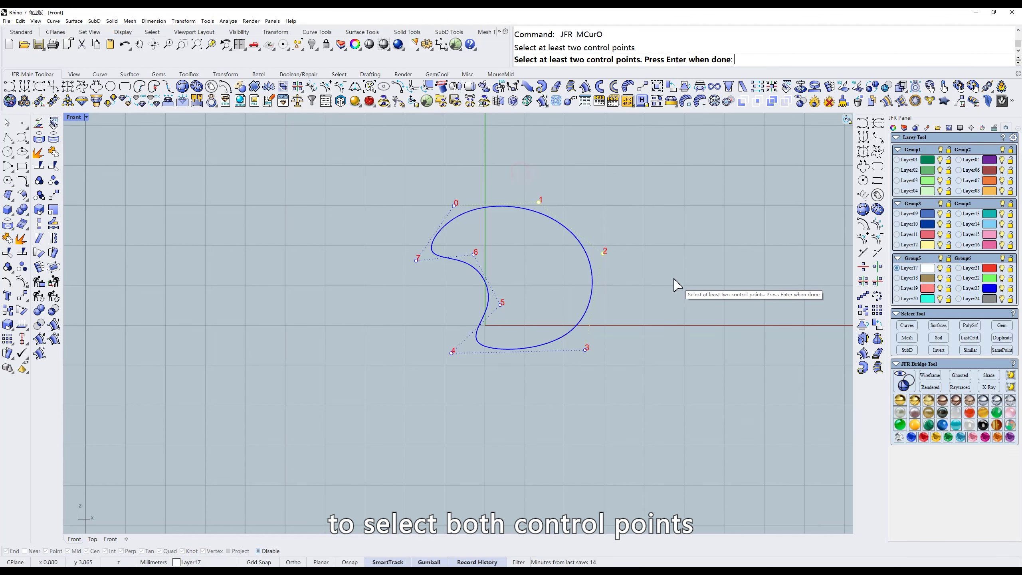
{"action": "key", "text": "Return"}
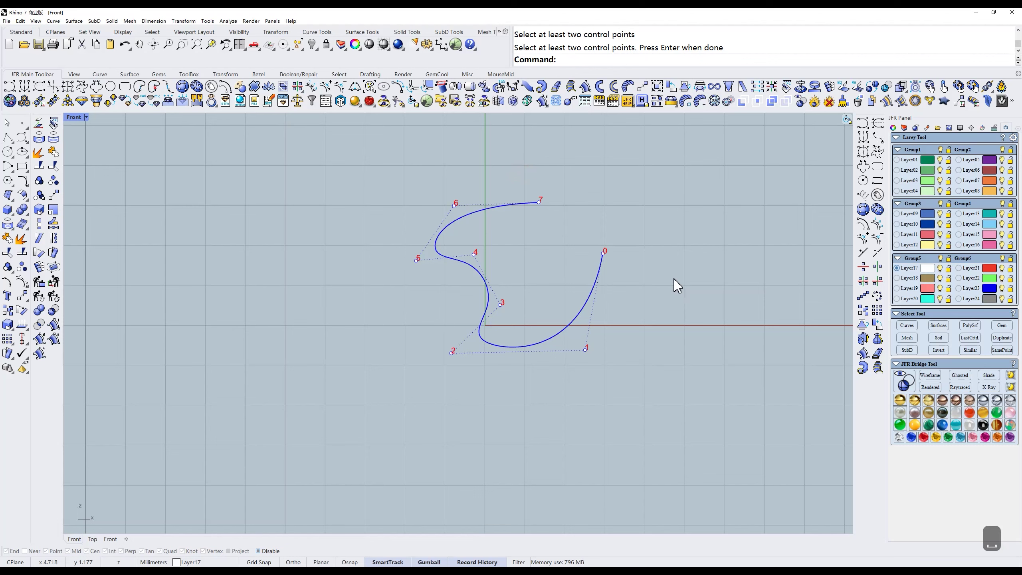
Use Open Curve to shift the opening between the two upper-left control points, and finally between the two lowest control points.
{"action": "left_click", "coordinate": [155, 86]}
{"action": "left_click_drag", "start_coordinate": [334, 181], "coordinate": [461, 295]}
{"action": "key", "text": "Return"}
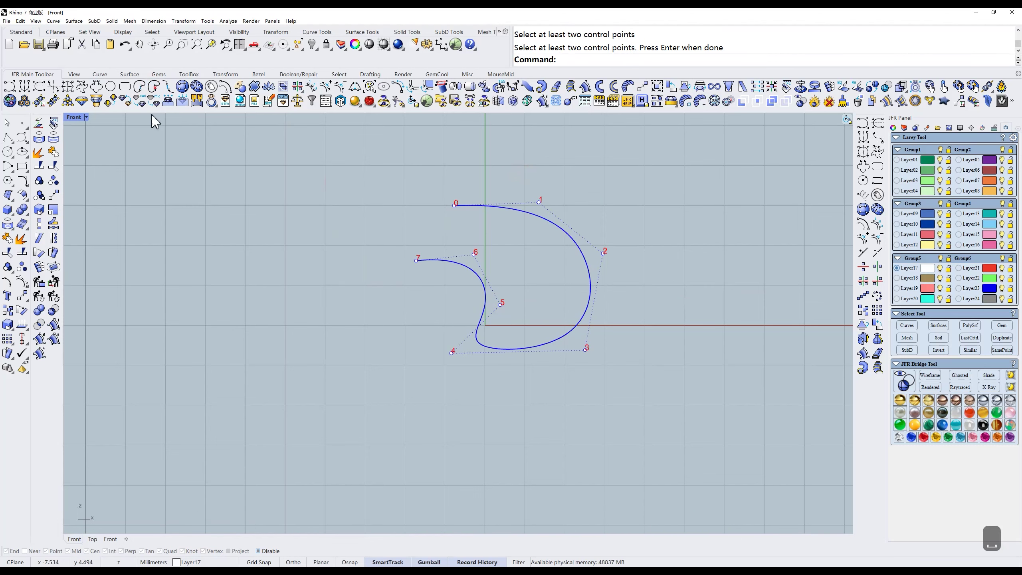
{"action": "left_click", "coordinate": [155, 87]}
{"action": "left_click_drag", "start_coordinate": [378, 327], "coordinate": [690, 425]}
{"action": "key", "text": "Return"}
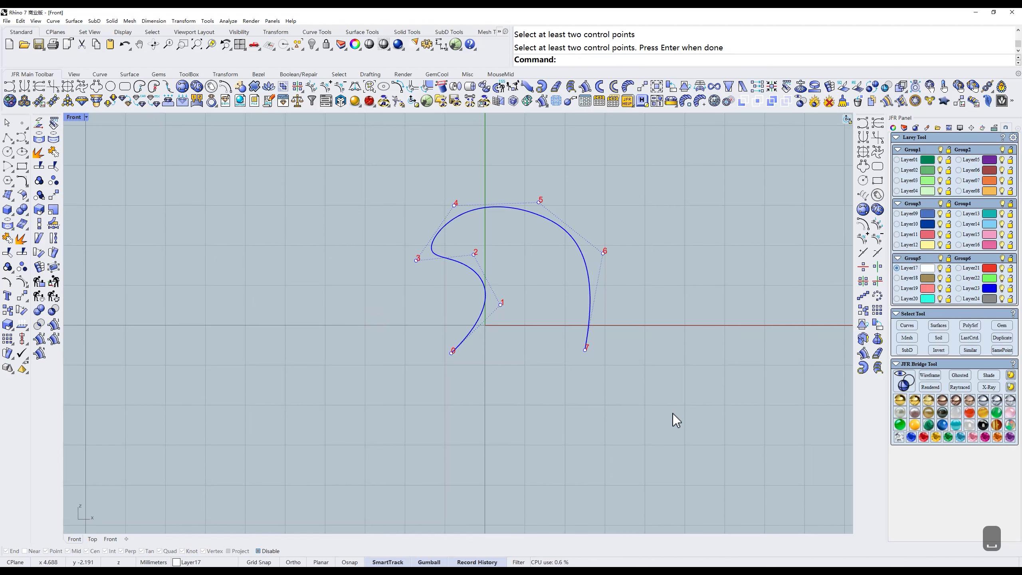
{"action": "key", "text": "Escape"}
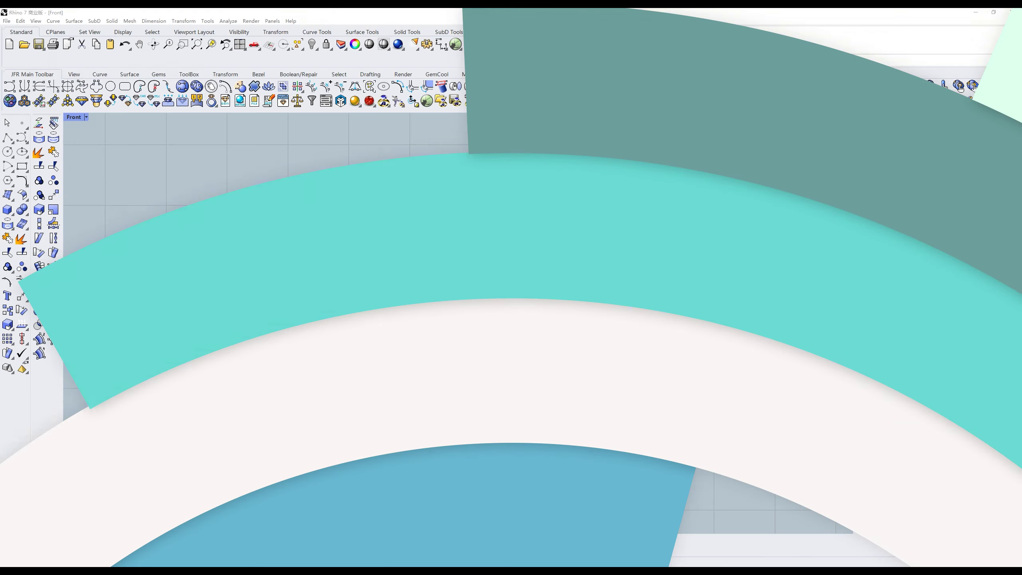
Draw an open S-shaped curve with seven control points, starting above the axis left of the origin and hooking downward on the right.
{"action": "key", "text": "F12"}
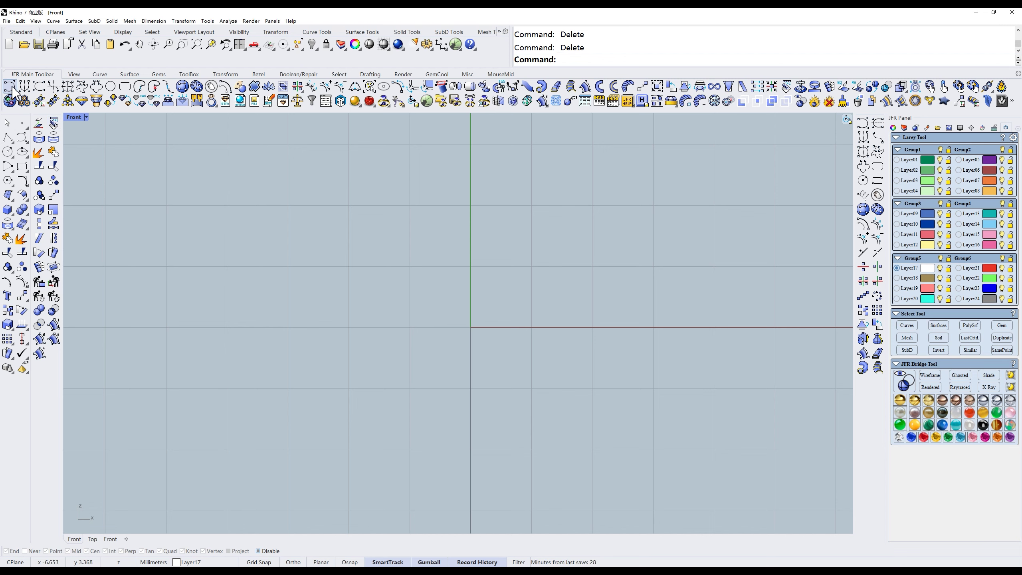
{"action": "left_click", "coordinate": [862, 125]}
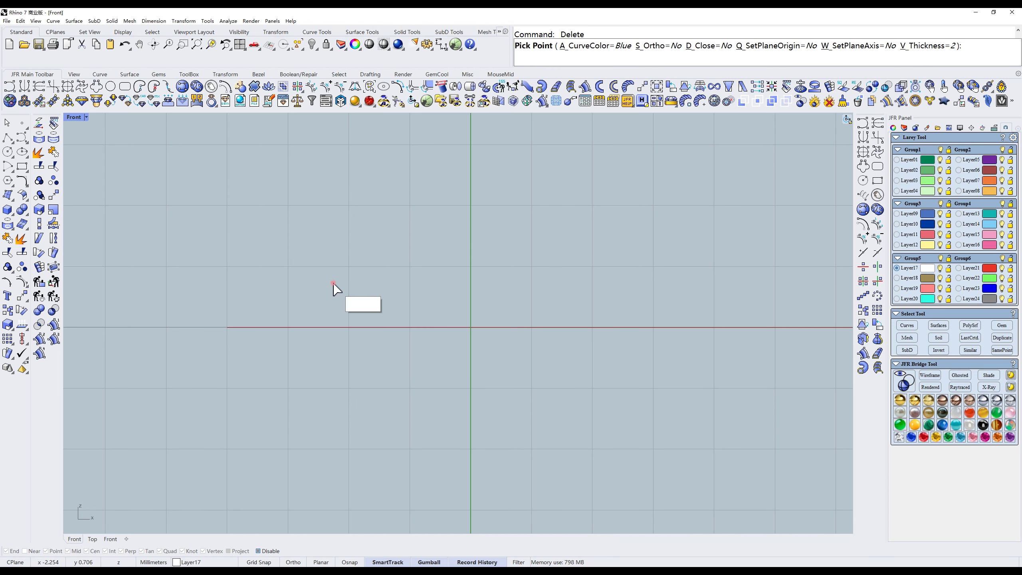
{"action": "left_click", "coordinate": [333, 282]}
{"action": "left_click", "coordinate": [383, 327]}
{"action": "left_click", "coordinate": [460, 315]}
{"action": "left_click", "coordinate": [515, 268]}
{"action": "left_click", "coordinate": [613, 258]}
{"action": "left_click", "coordinate": [644, 298]}
{"action": "left_click", "coordinate": [627, 353]}
Add a control point to the S-curve's hooked right part and reposition the neighbouring points to widen the bend.
{"action": "left_click_drag", "start_coordinate": [566, 266], "coordinate": [627, 259]}
{"action": "left_click", "coordinate": [644, 301]}
{"action": "left_click_drag", "start_coordinate": [645, 302], "coordinate": [644, 317]}
{"action": "left_click_drag", "start_coordinate": [627, 259], "coordinate": [637, 260]}
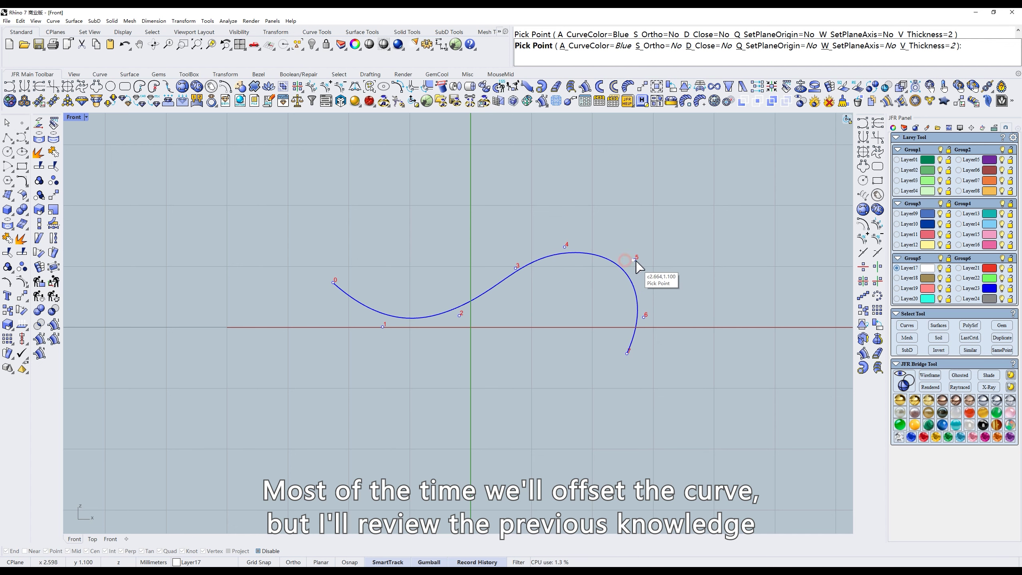
Start a second curve in the same command and draw it with seven control points roughly parallel below the first S-curve.
{"action": "left_click", "coordinate": [319, 314], "text": "ctrl"}
{"action": "left_click", "coordinate": [317, 310]}
{"action": "left_click", "coordinate": [374, 355]}
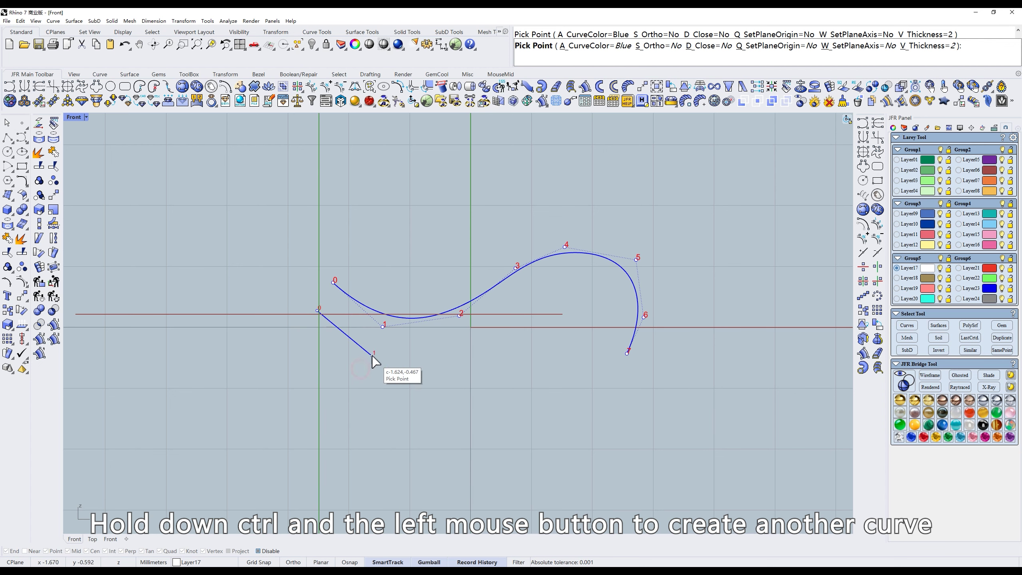
{"action": "left_click", "coordinate": [456, 362]}
{"action": "left_click", "coordinate": [531, 319]}
{"action": "left_click", "coordinate": [573, 290]}
{"action": "left_click", "coordinate": [606, 329]}
{"action": "left_click", "coordinate": [602, 350]}
Adjust the last control points of the lower curve so its hook follows the upper one, and finish both curves.
{"action": "left_click_drag", "start_coordinate": [603, 351], "coordinate": [609, 353]}
{"action": "left_click_drag", "start_coordinate": [574, 291], "coordinate": [604, 321]}
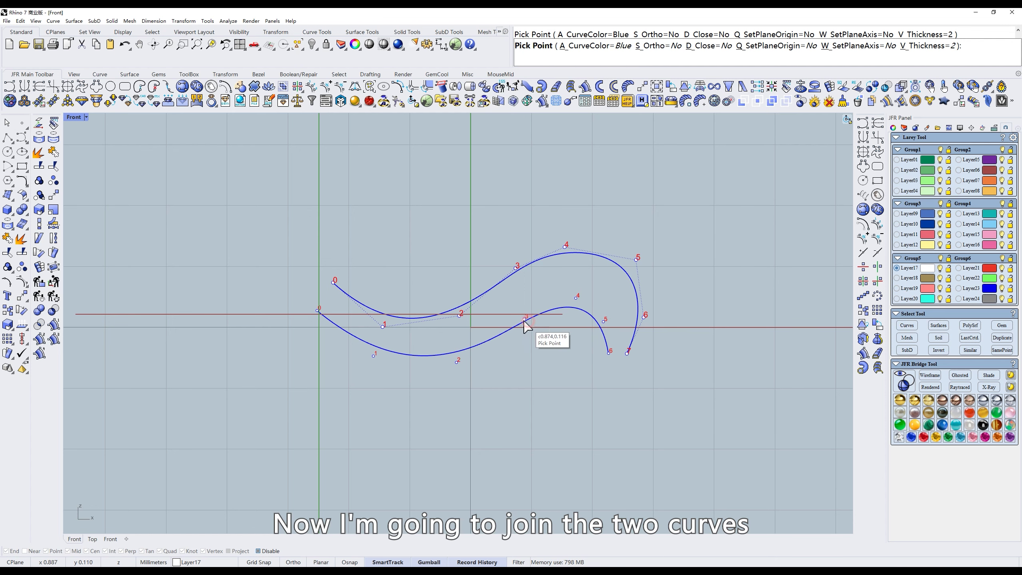
{"action": "key", "text": "Return"}
Join the two curves at their left and right ends into one closed curve with rounded ends using JFR_CSCur.
{"action": "scroll", "coordinate": [507, 288], "scroll_direction": "up", "scroll_amount": 2}
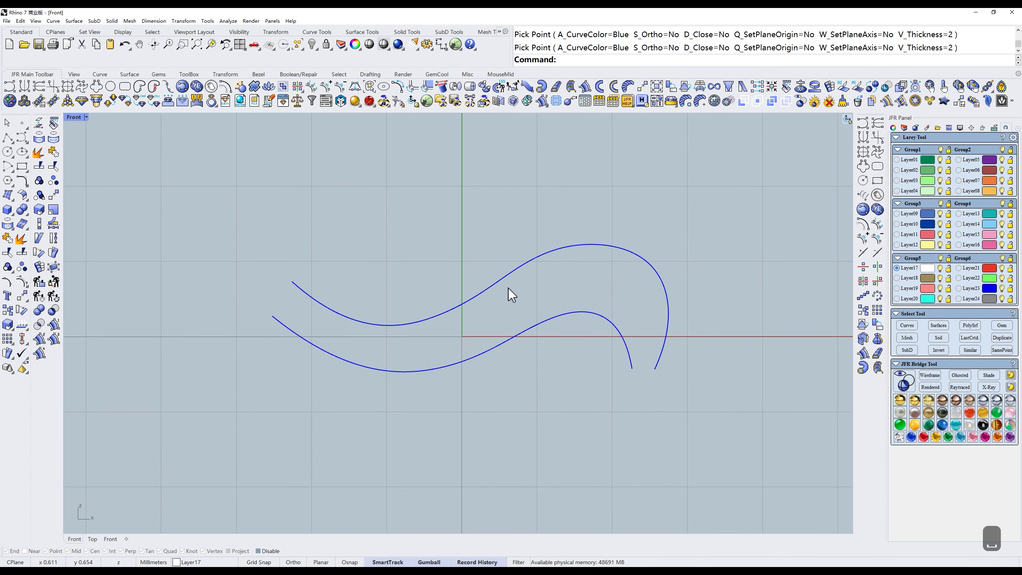
{"action": "left_click", "coordinate": [167, 90]}
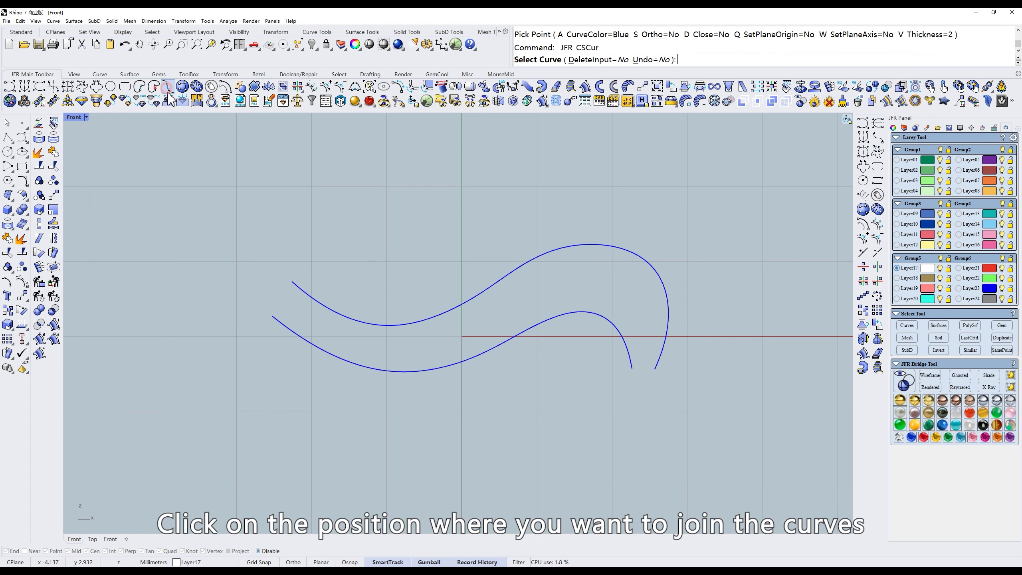
{"action": "left_click", "coordinate": [293, 283]}
{"action": "left_click", "coordinate": [276, 321]}
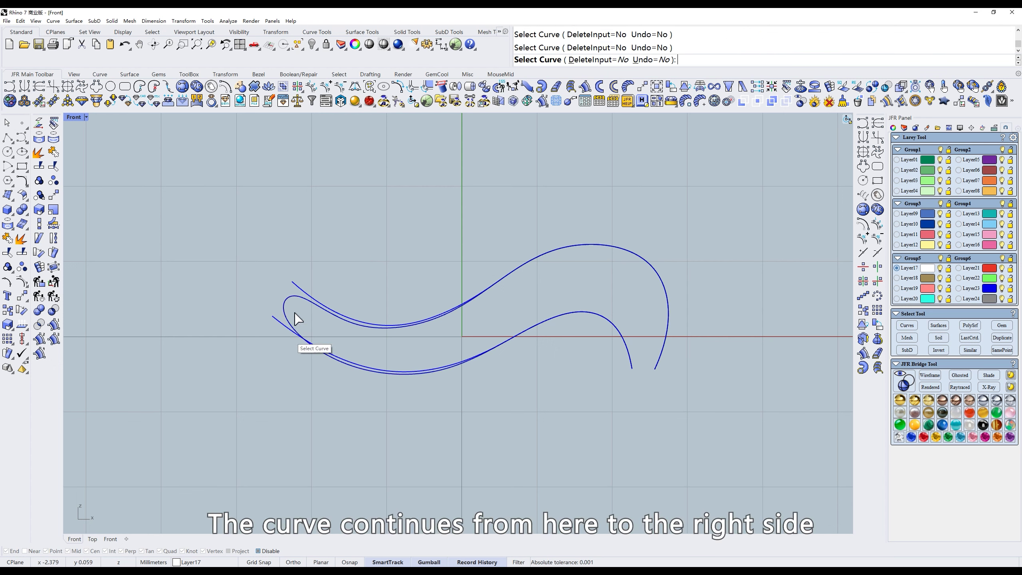
{"action": "left_click", "coordinate": [658, 366]}
{"action": "right_click_drag", "start_coordinate": [636, 375], "coordinate": [636, 399]}
{"action": "key", "text": "space"}
Move the round-ended closed curve up off the two original curves and delete it.
{"action": "left_click", "coordinate": [642, 392]}
{"action": "left_click_drag", "start_coordinate": [484, 305], "coordinate": [458, 207]}
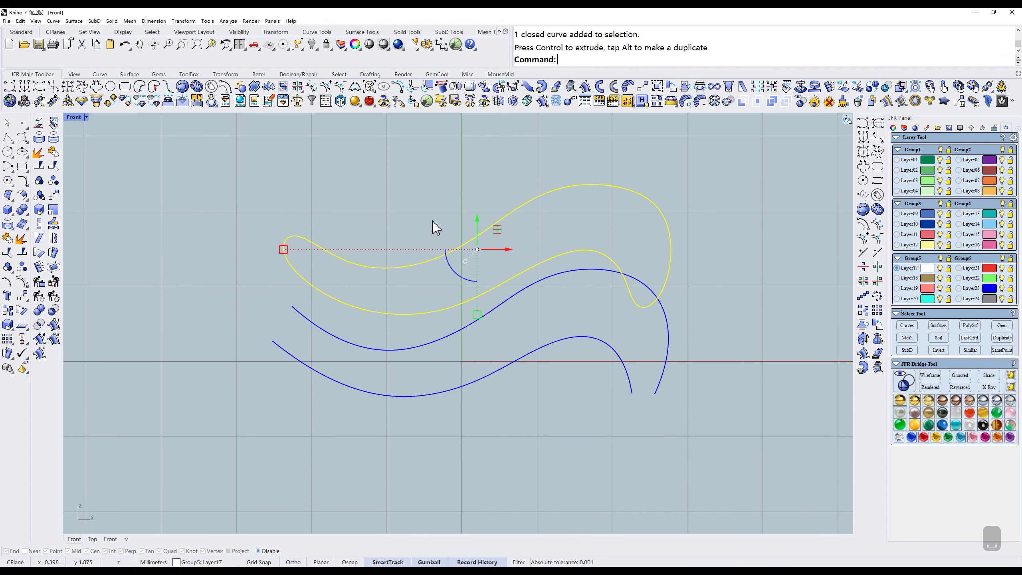
{"action": "key", "text": "Delete"}
Join the two curves into a closed curve with square corners by picking each of the four curve ends twice in JFR_CSCur.
{"action": "right_click_drag", "start_coordinate": [349, 222], "coordinate": [339, 209]}
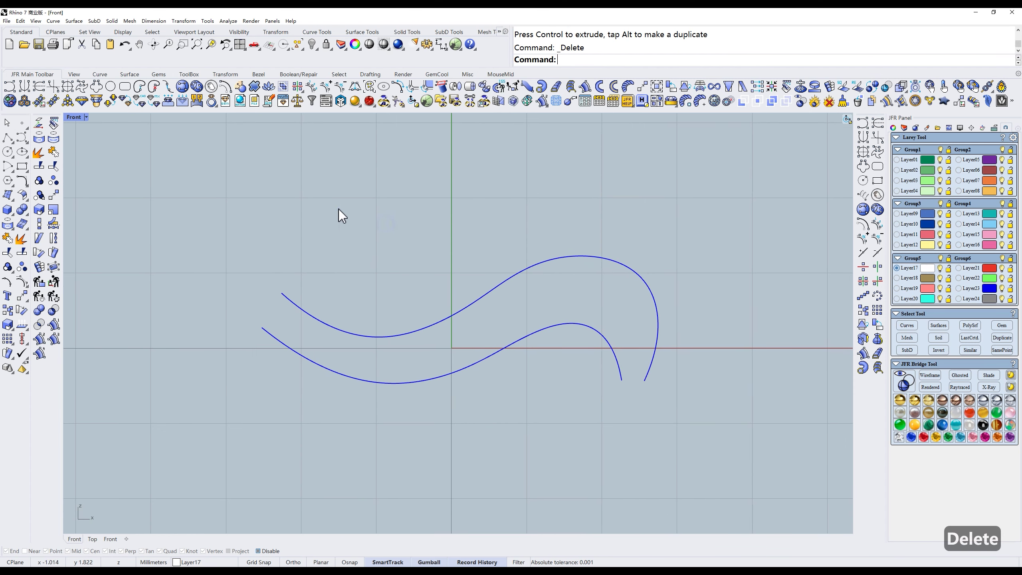
{"action": "left_click", "coordinate": [166, 89]}
{"action": "left_click", "coordinate": [284, 294]}
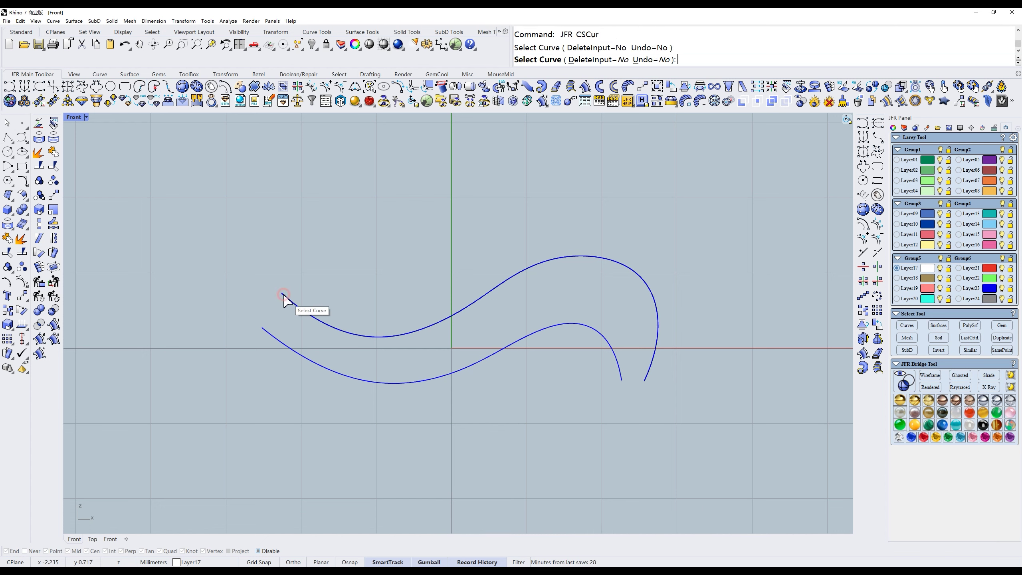
{"action": "left_click", "coordinate": [283, 296]}
{"action": "left_click", "coordinate": [265, 335]}
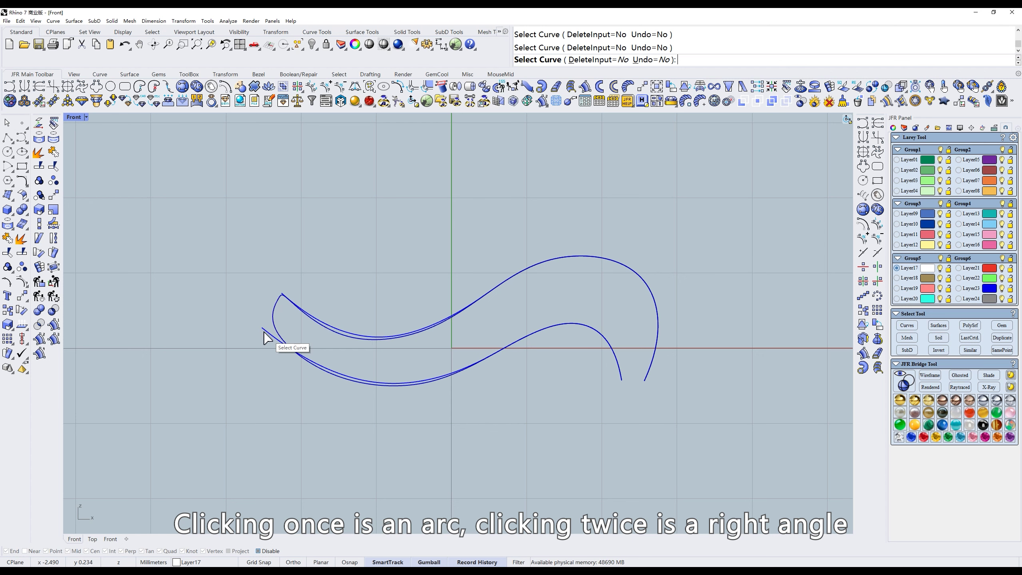
{"action": "left_click", "coordinate": [265, 334]}
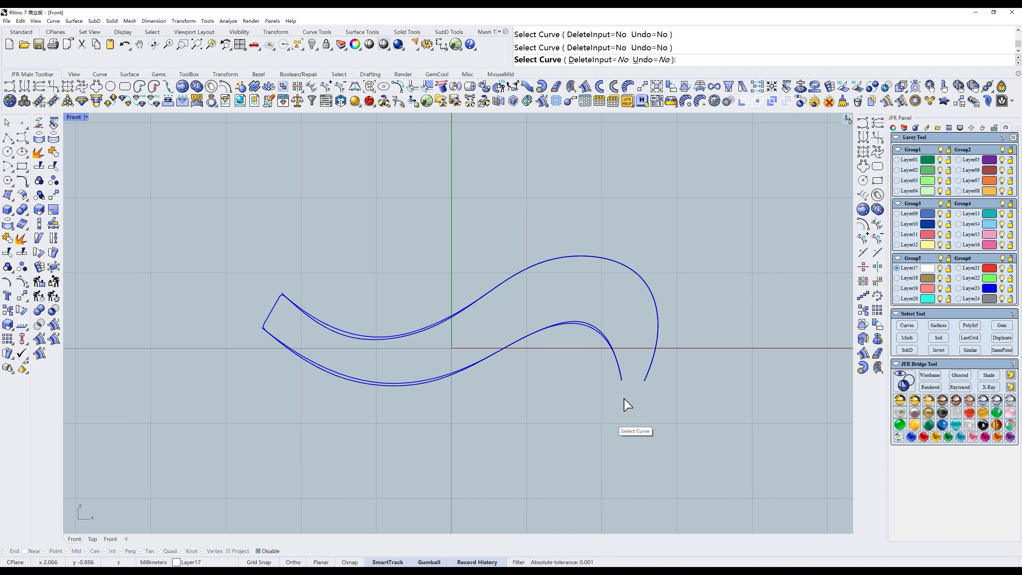
{"action": "left_click", "coordinate": [649, 381]}
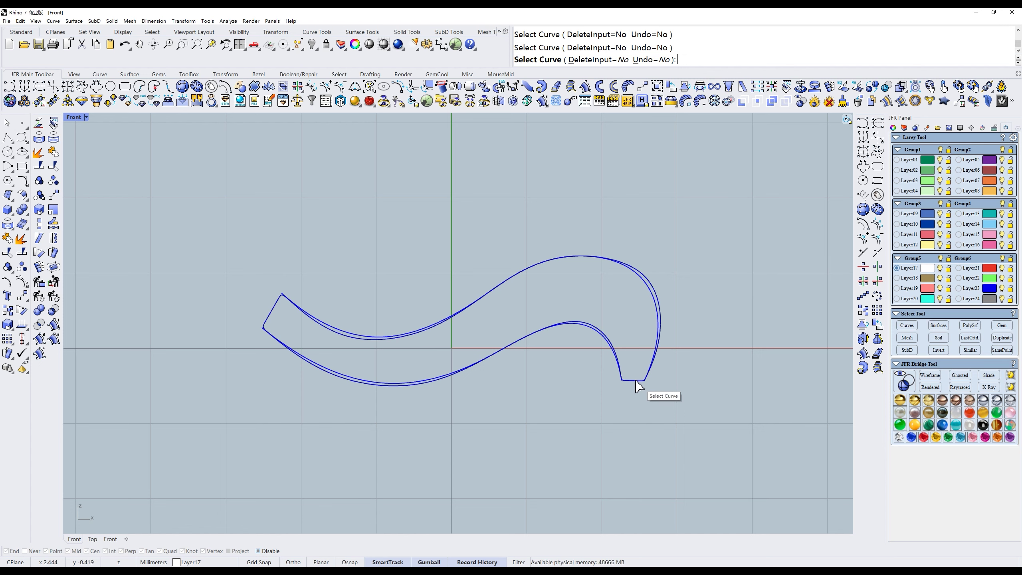
{"action": "left_click", "coordinate": [635, 380]}
{"action": "key", "text": "space"}
Move the square-cornered closed curve up away from the original curves and delete it.
{"action": "left_click_drag", "start_coordinate": [462, 291], "coordinate": [462, 188]}
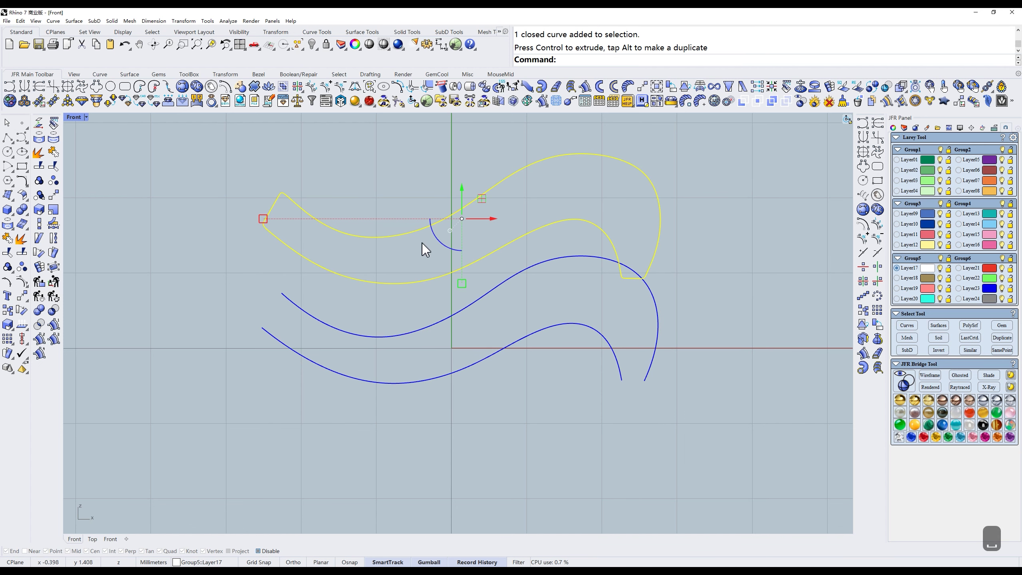
{"action": "key", "text": "Delete"}
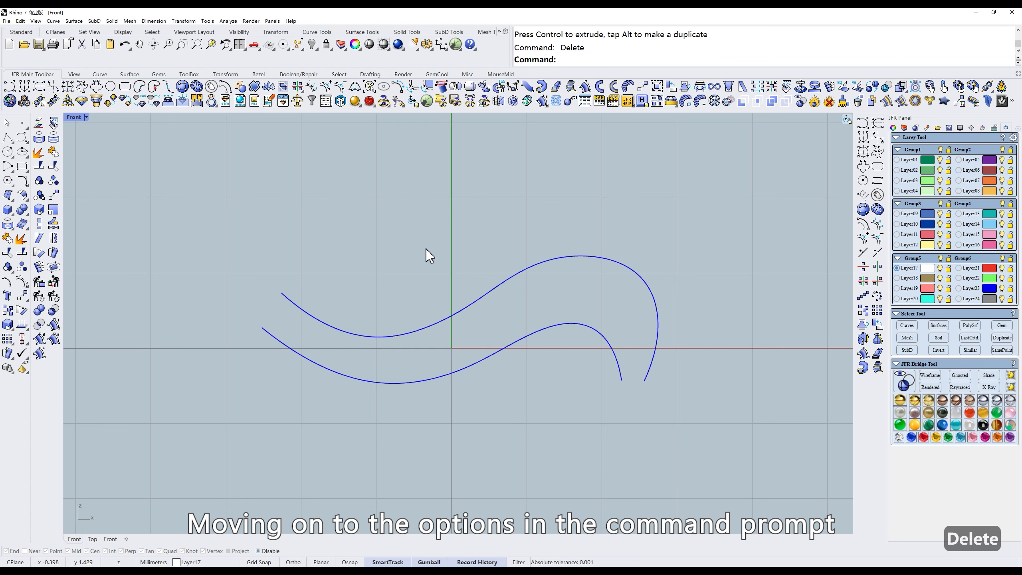
Restart JFR_CSCur with DeleteInput set to Yes and join the left ends of the two curves with a rounded end.
{"action": "left_click", "coordinate": [171, 87]}
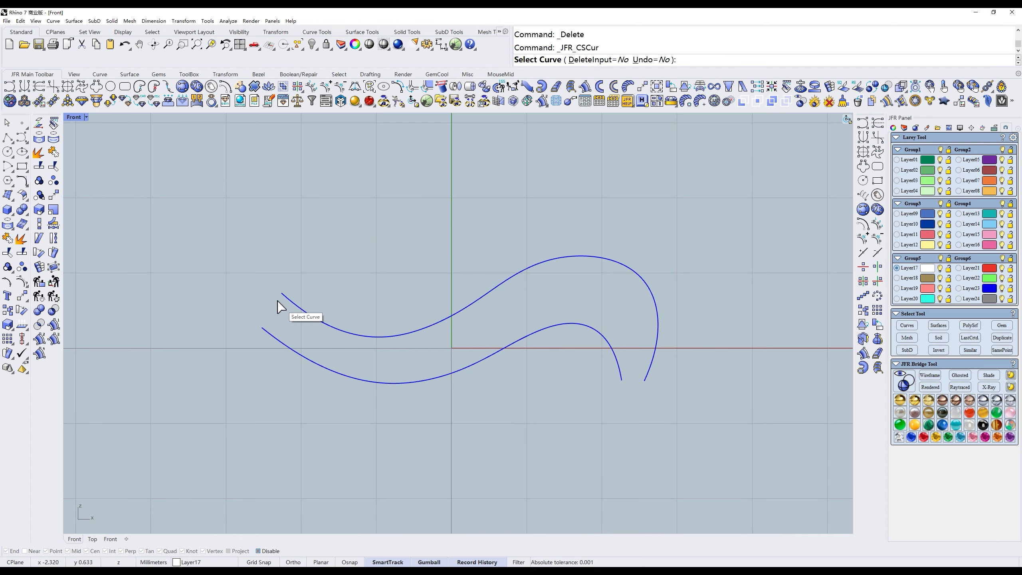
{"action": "left_click", "coordinate": [601, 60]}
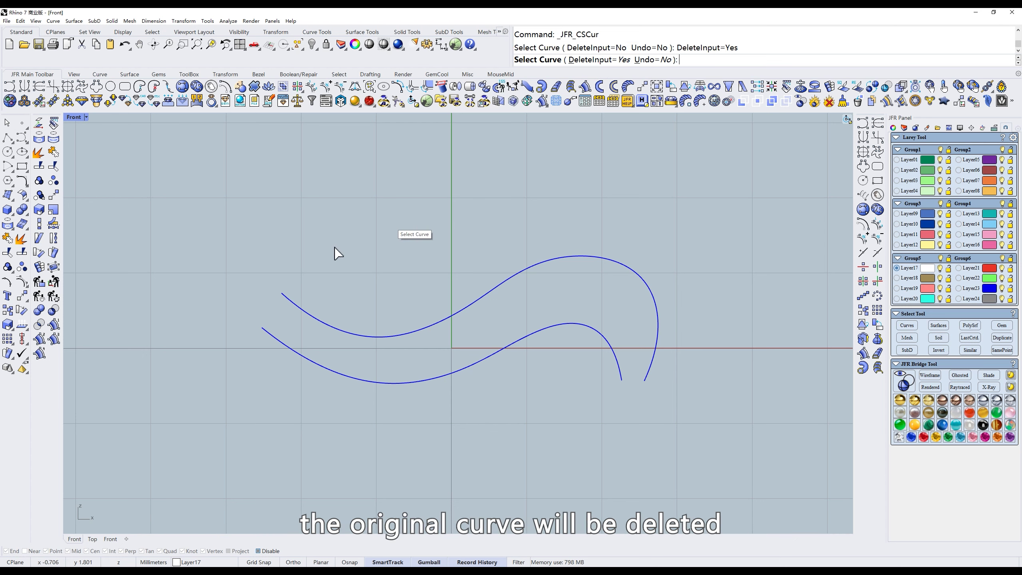
{"action": "left_click", "coordinate": [284, 298]}
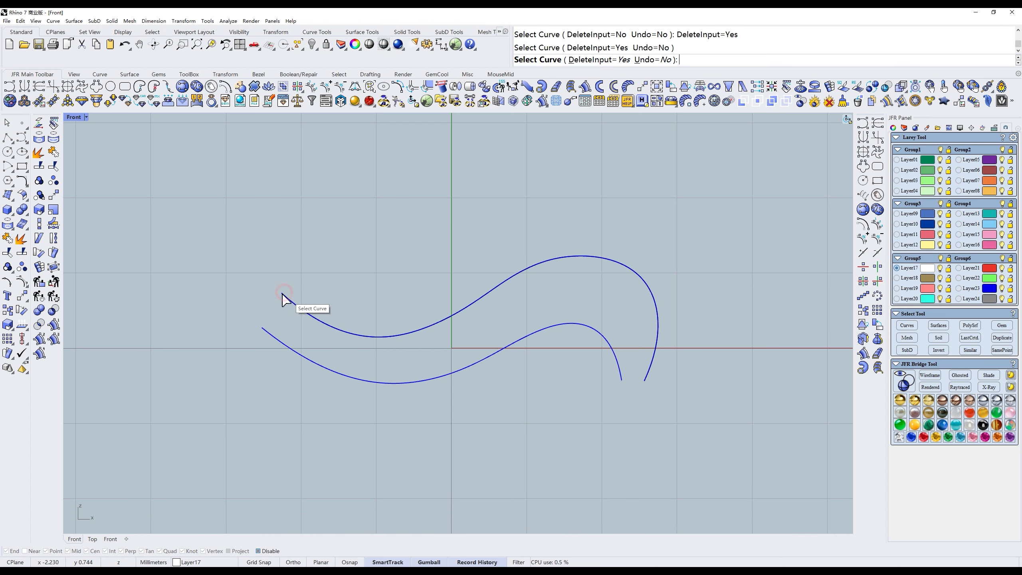
{"action": "left_click", "coordinate": [267, 339]}
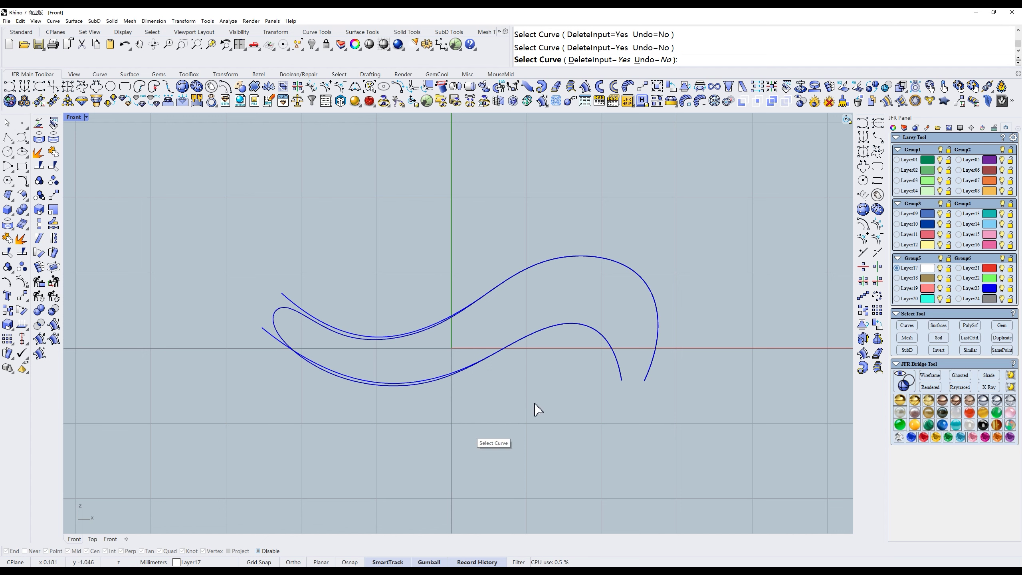
Join the right ends of the curves, revert that join with the Undo option, and rejoin them with a rounded end.
{"action": "left_click", "coordinate": [647, 381]}
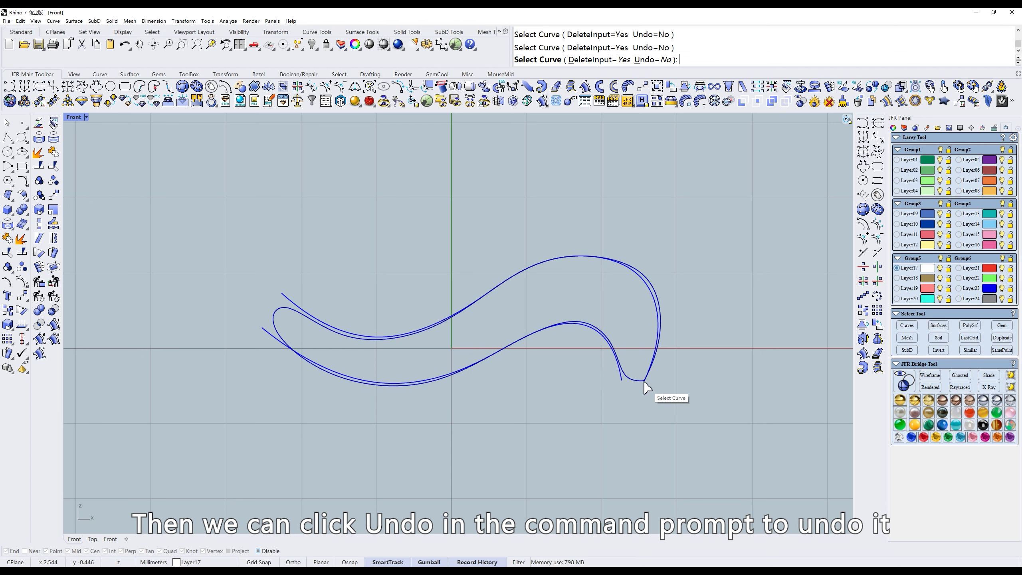
{"action": "left_click", "coordinate": [653, 60]}
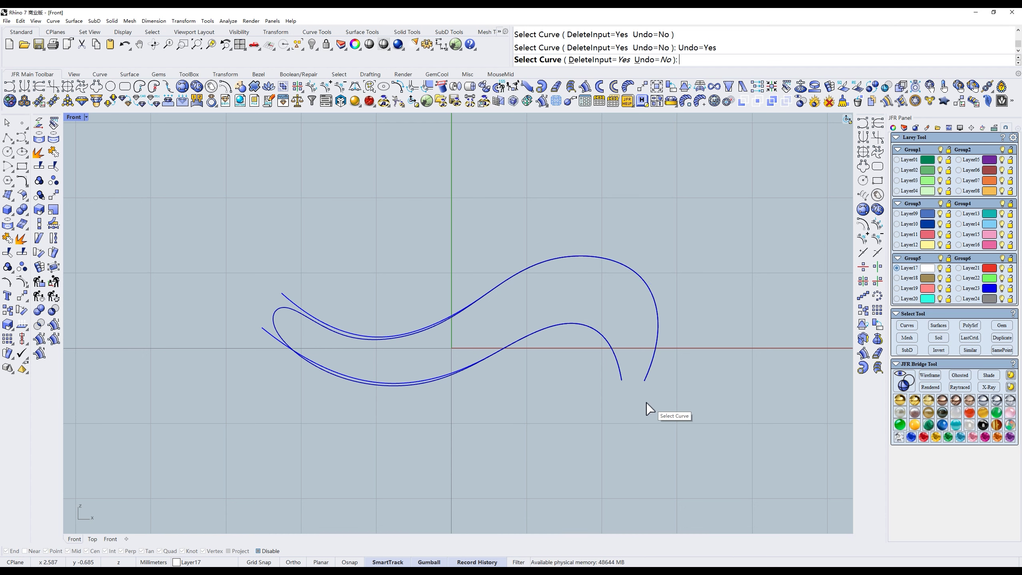
{"action": "left_click", "coordinate": [646, 380]}
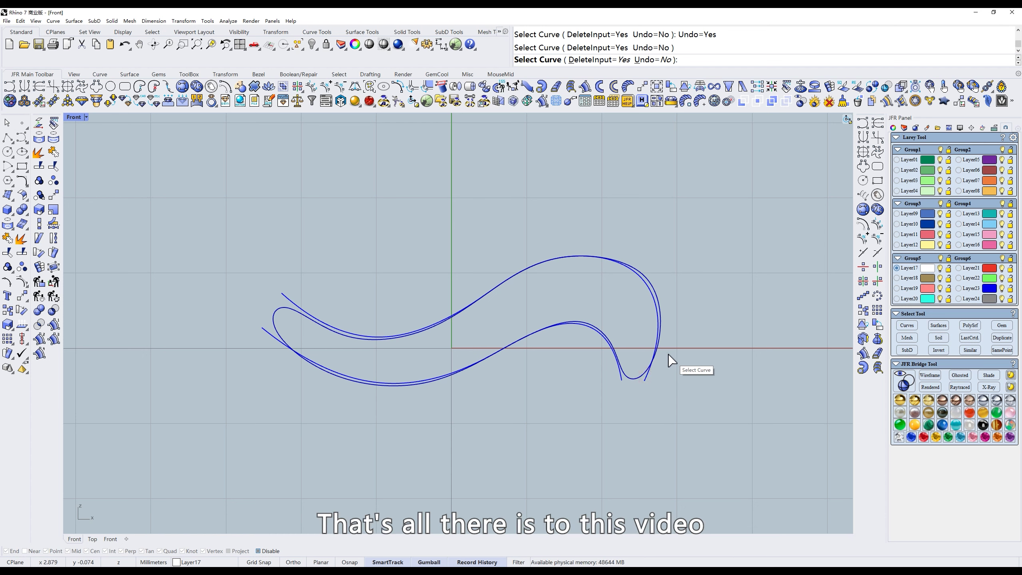